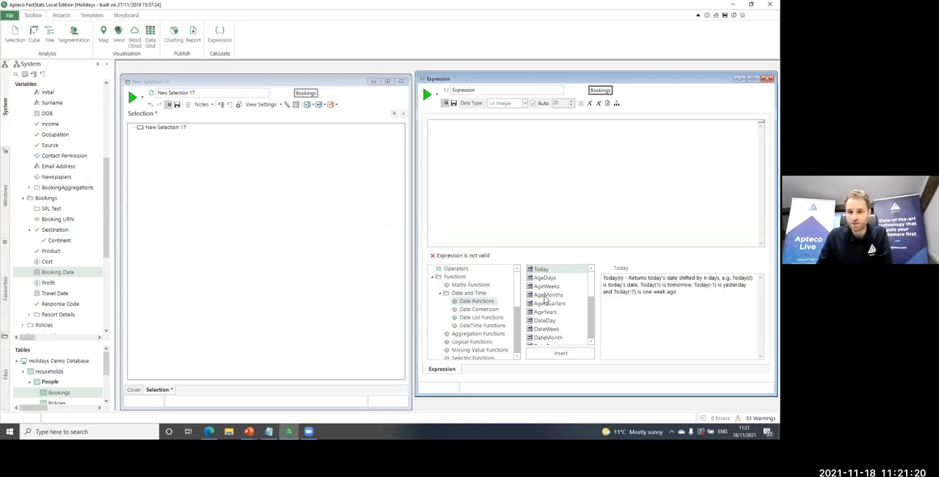
Build the expression DateDiff([Booking Date], [Travel Date]) from the date functions and the two booking date variables
drag(592, 286, 573, 316)
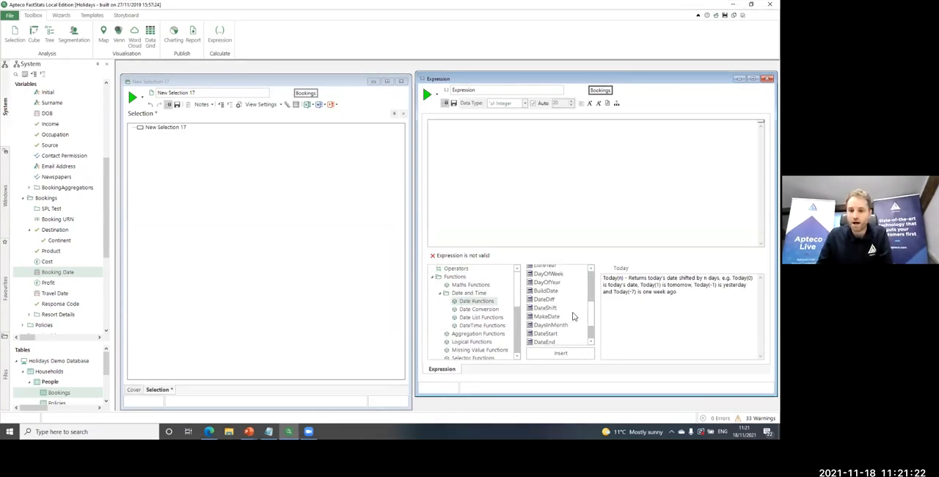
click(549, 301)
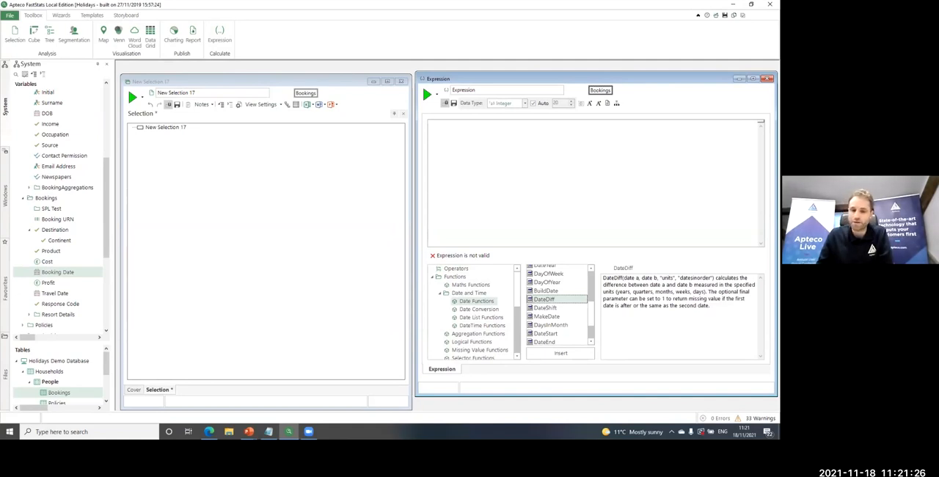
double_click(545, 301)
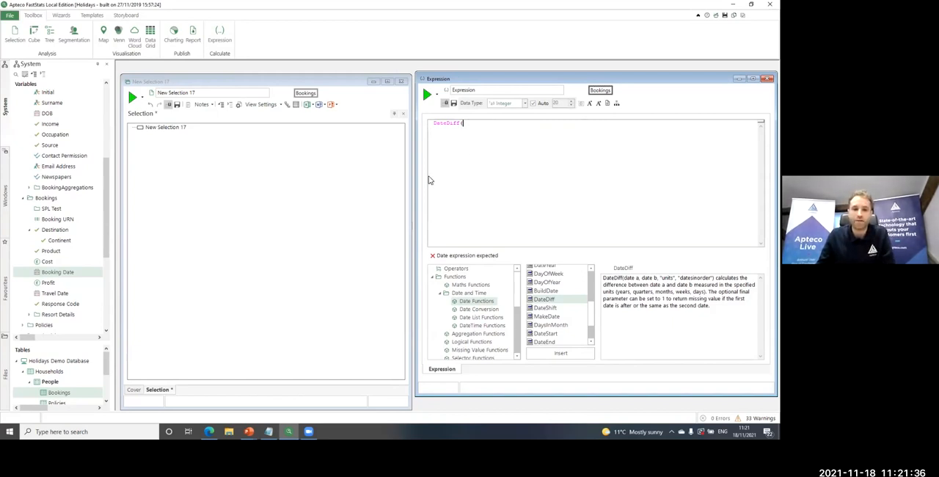
drag(51, 277, 513, 127)
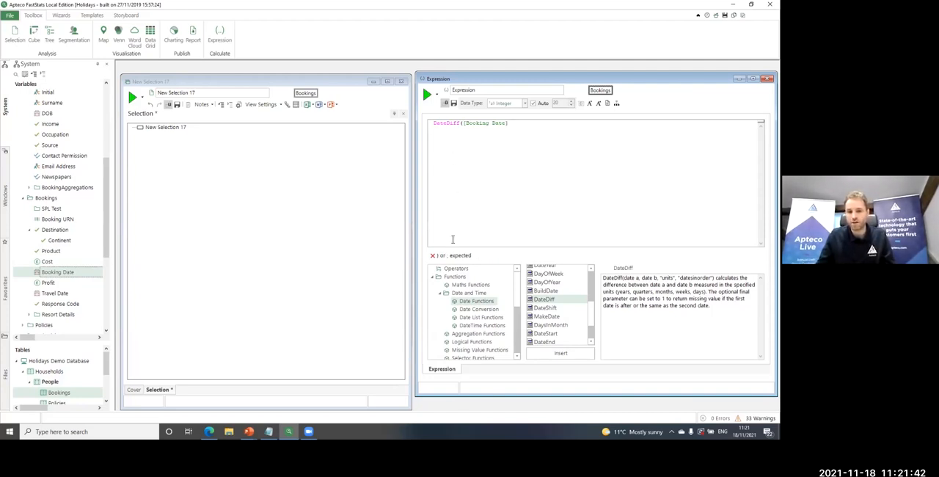
click(547, 128)
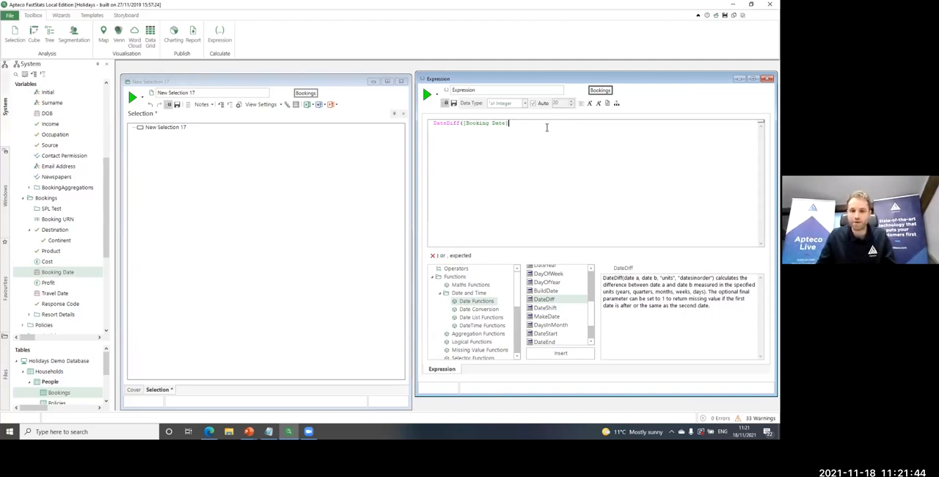
text(,)
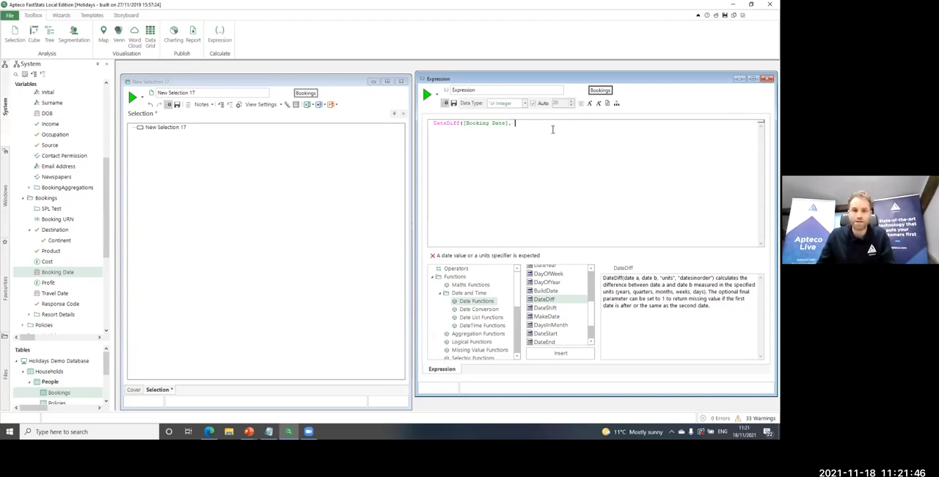
drag(72, 295, 547, 126)
click(570, 123)
text(,)
text())
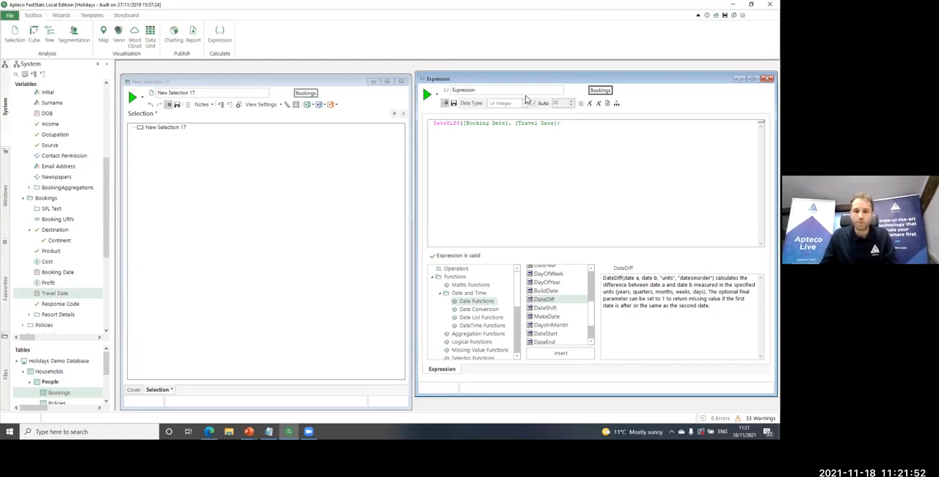
Name the expression DiffBetweenBookAndTravel
double_click(494, 91)
text(DiffBetwee)
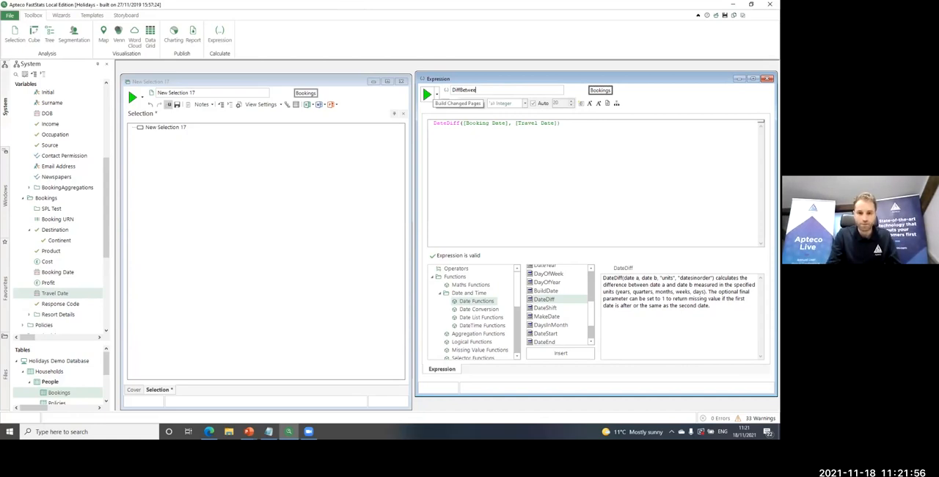
text(nBookAndTravel)
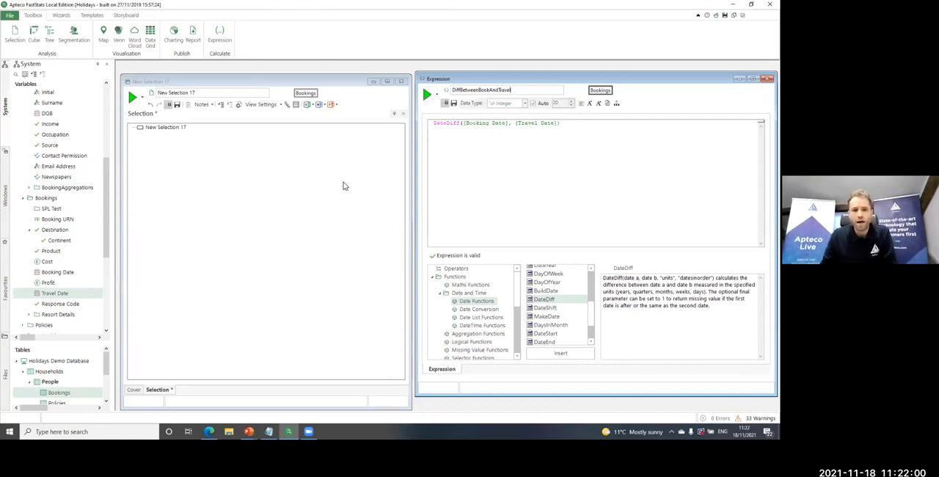
Add the DiffBetweenBookAndTravel expression to the selection with the range <= 7 and run the count
click(447, 90)
drag(305, 190, 306, 191)
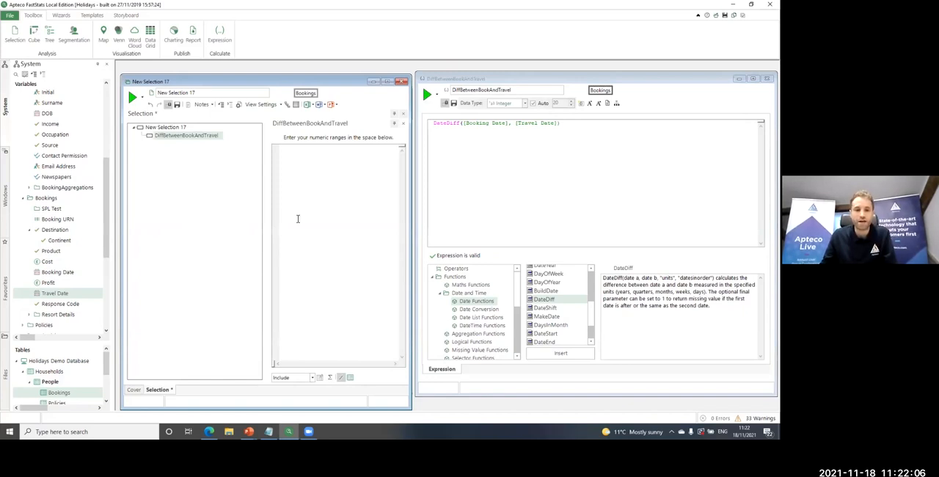
text(<= 7)
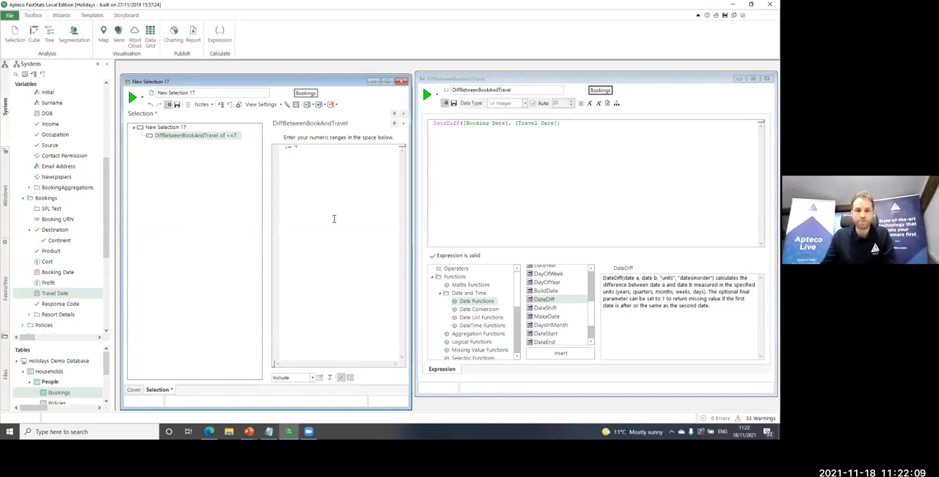
click(132, 96)
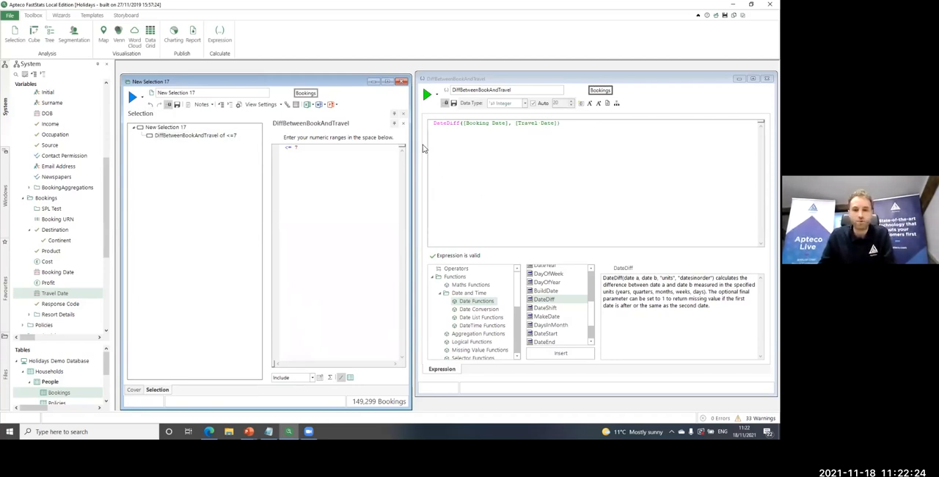
Delete the criteria from the selection and add a cube with Destination as its row dimension
right_click(175, 130)
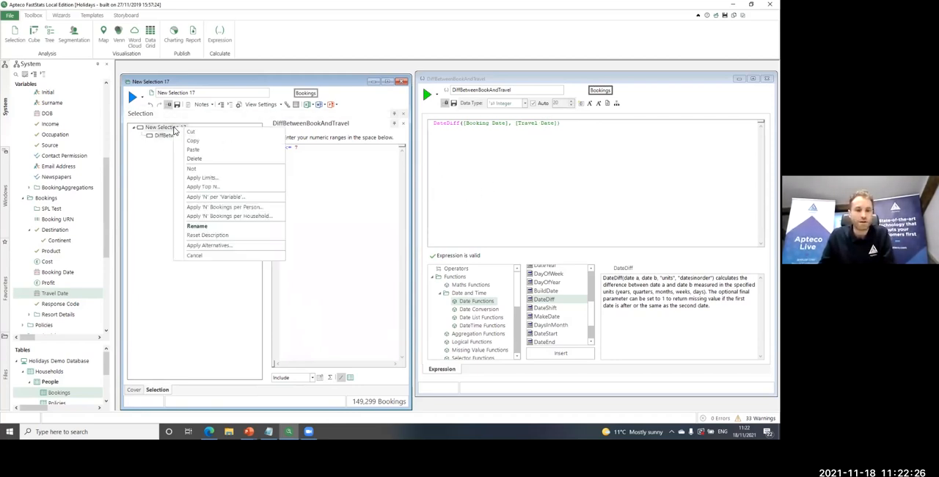
click(195, 158)
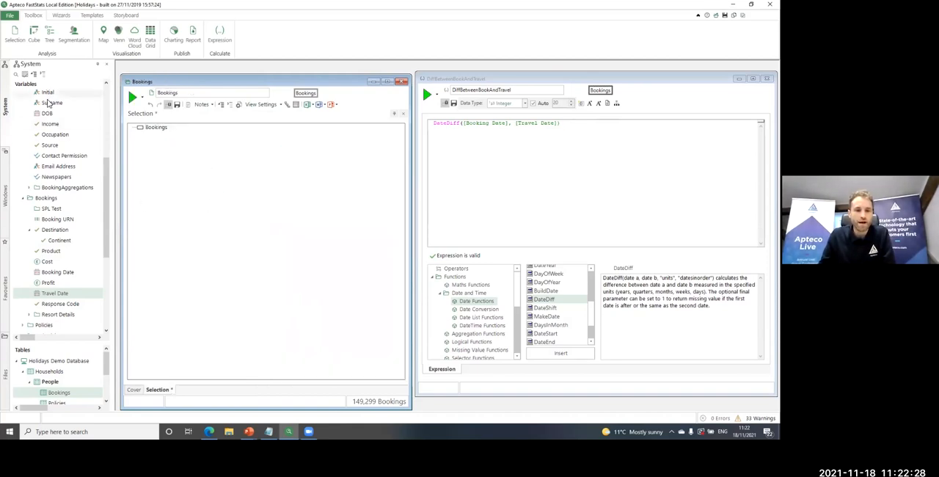
drag(35, 39, 195, 201)
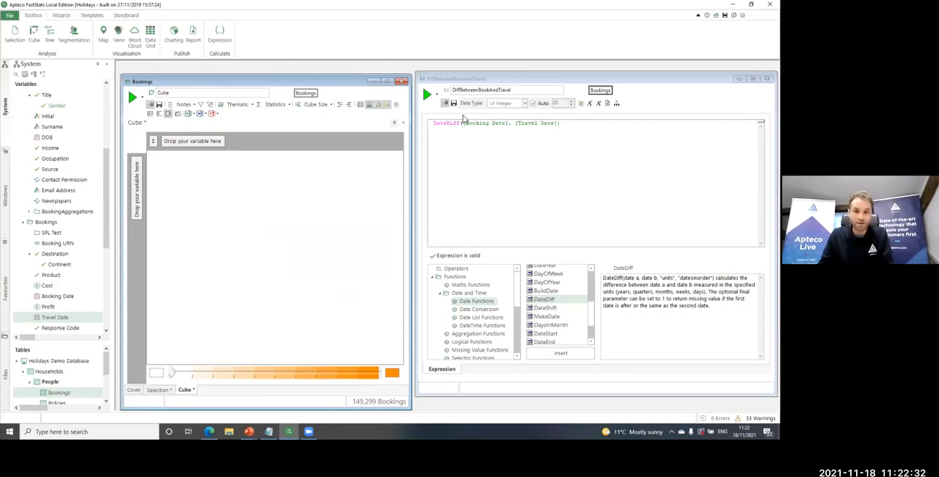
drag(58, 257, 139, 198)
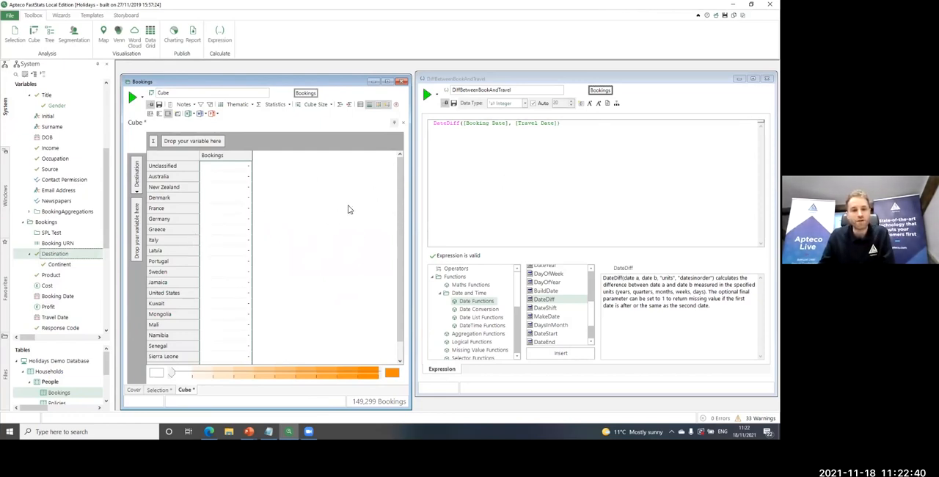
Add the mean of DiffBetweenBookAndTravel as a cube statistic and calculate the cube by destination
drag(449, 91, 273, 240)
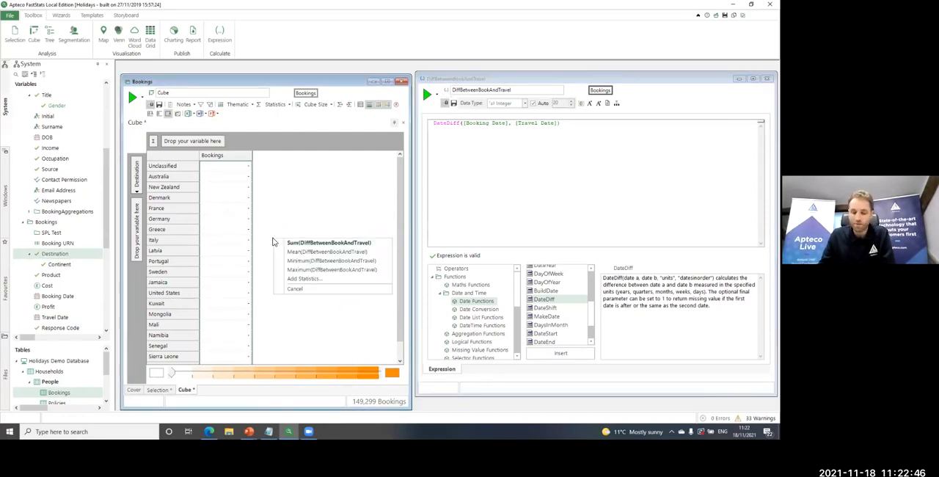
click(328, 253)
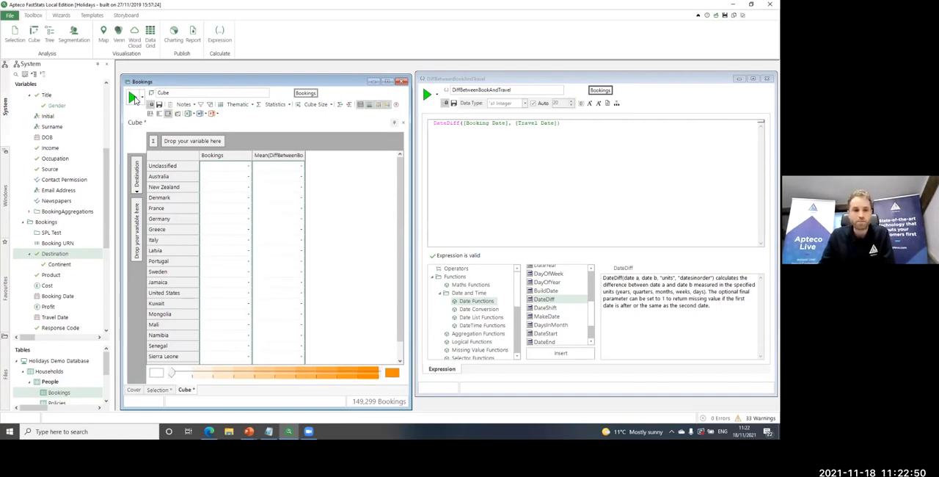
click(132, 96)
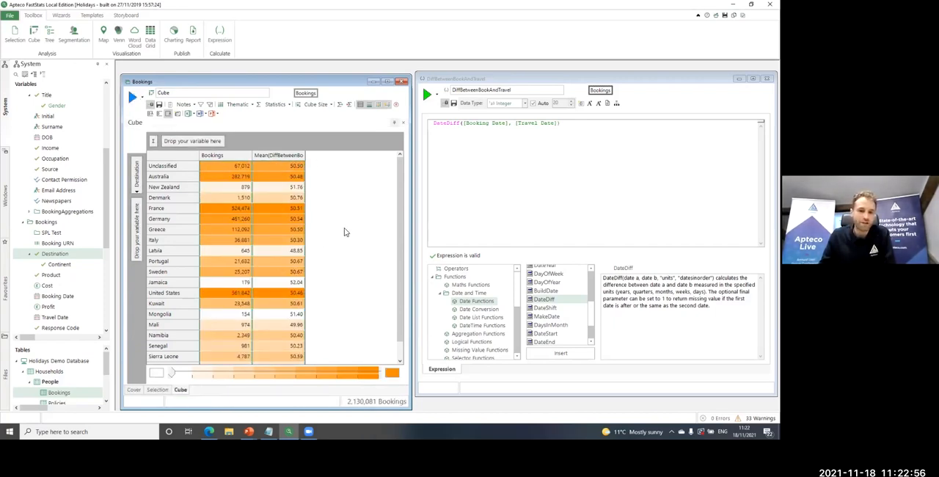
drag(402, 225, 398, 190)
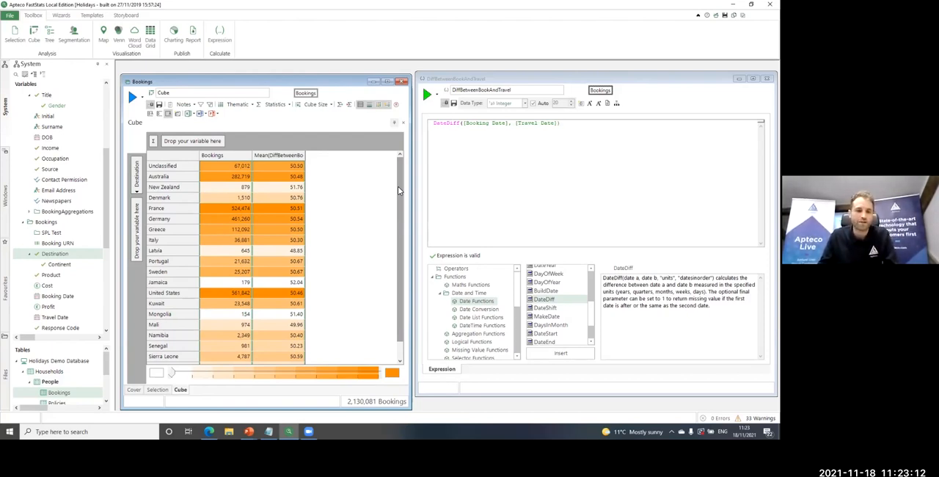
Replace the Destination dimension with DiffBetweenBookAndTravel, banded as 0-30, 30-60, 60-90 and >90
click(449, 92)
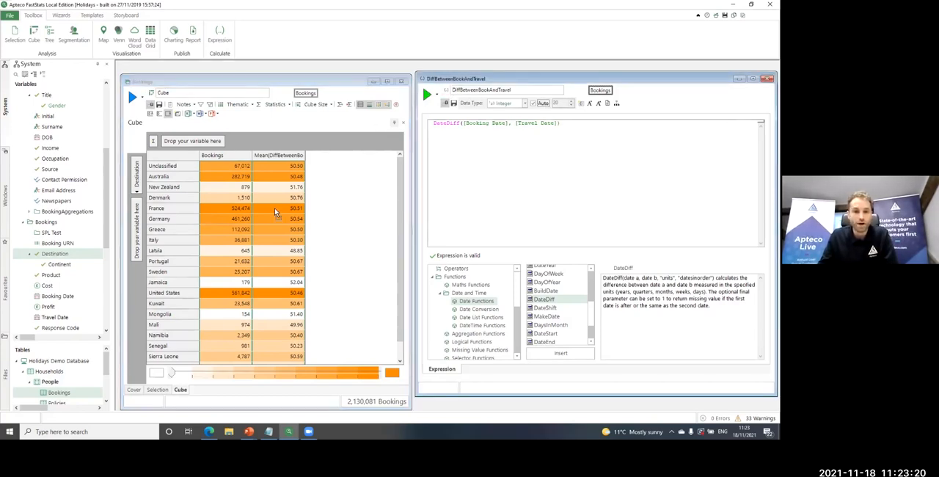
right_click(137, 174)
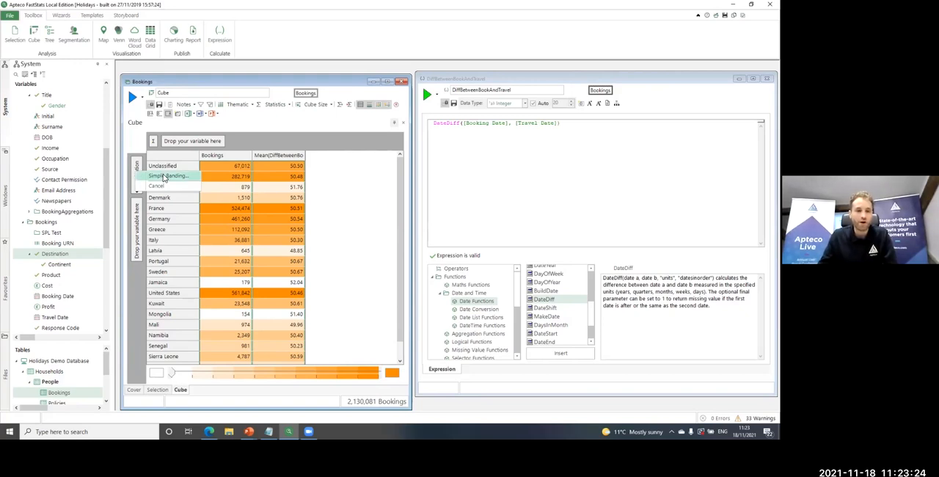
click(165, 176)
text(0-30)
key(Return)
text(30-60)
key(Return)
text(60-90 )
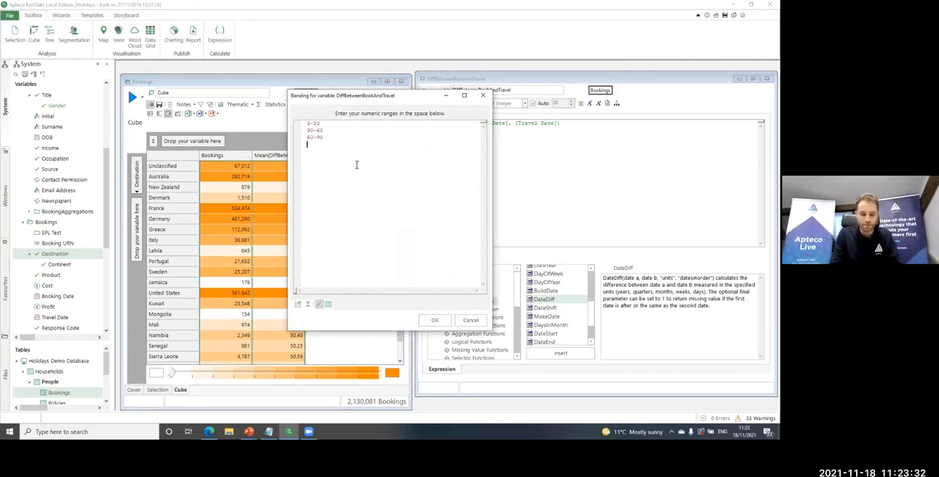
text(>90)
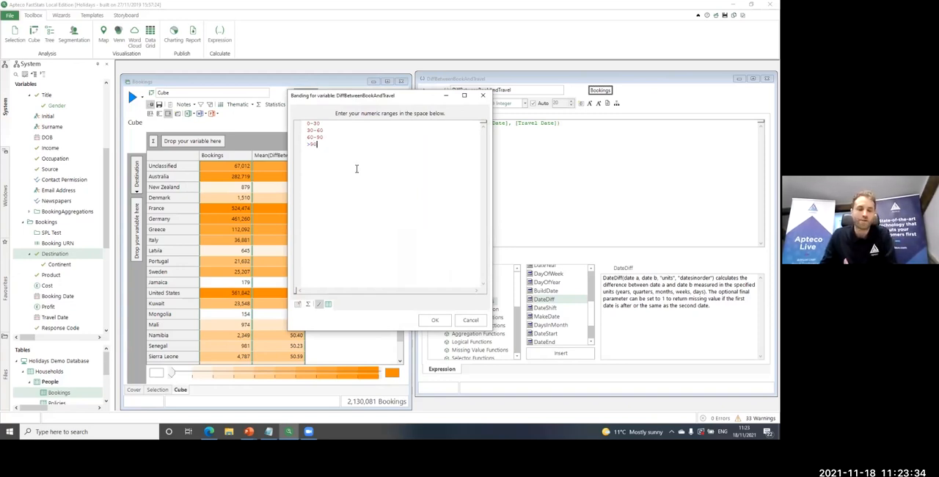
click(433, 322)
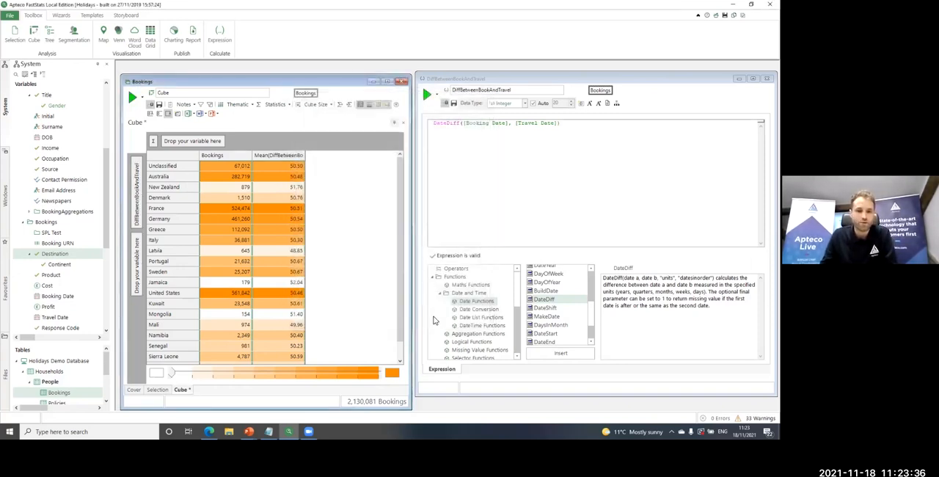
Delete the mean DiffBetweenBookAndTravel statistic, add Mean(Cost) in its place and calculate the cube
click(269, 107)
click(435, 137)
click(415, 244)
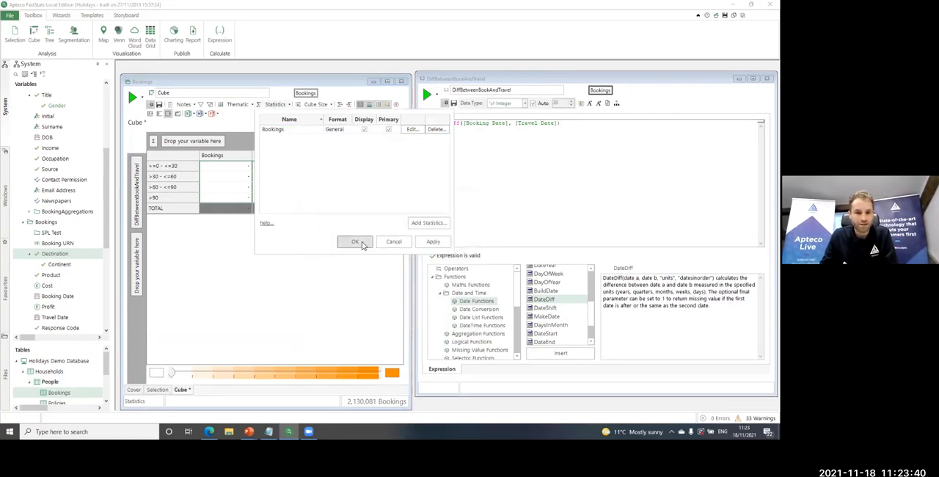
click(355, 242)
drag(63, 289, 291, 202)
click(325, 214)
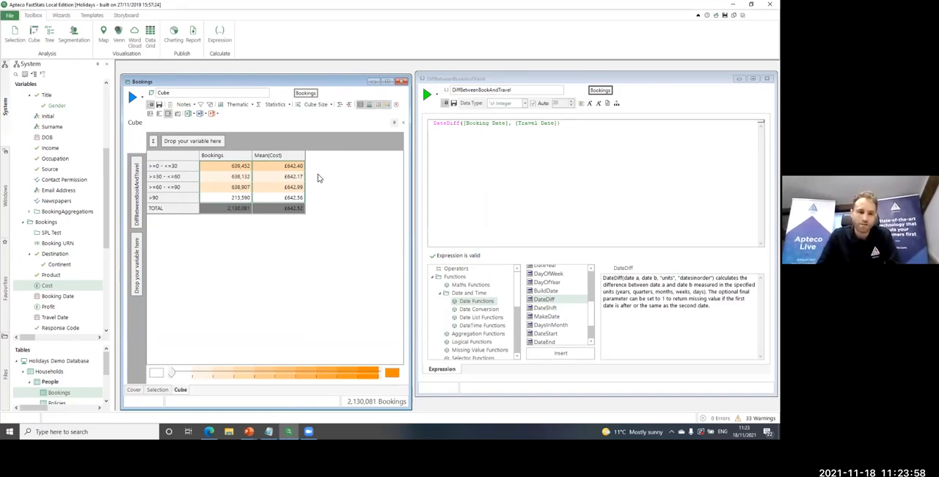
Close the cube and expression windows without saving their changes
click(402, 80)
click(390, 230)
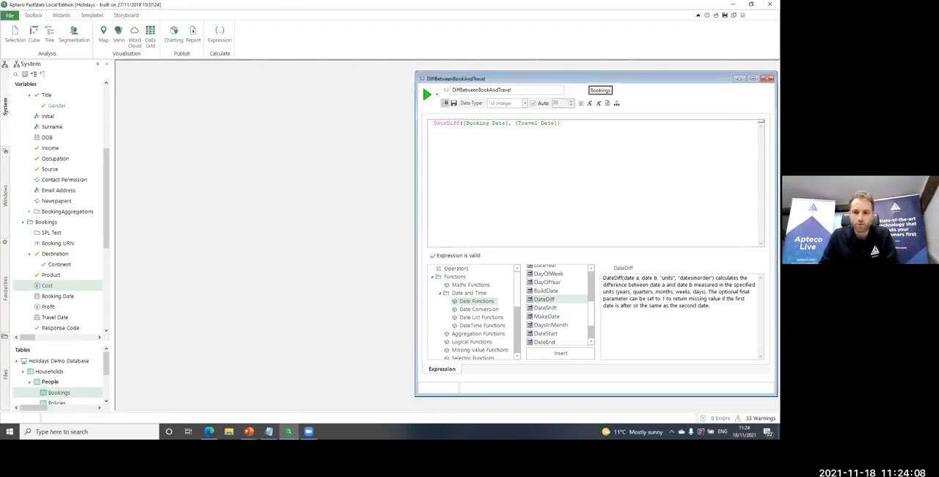
click(767, 78)
click(389, 228)
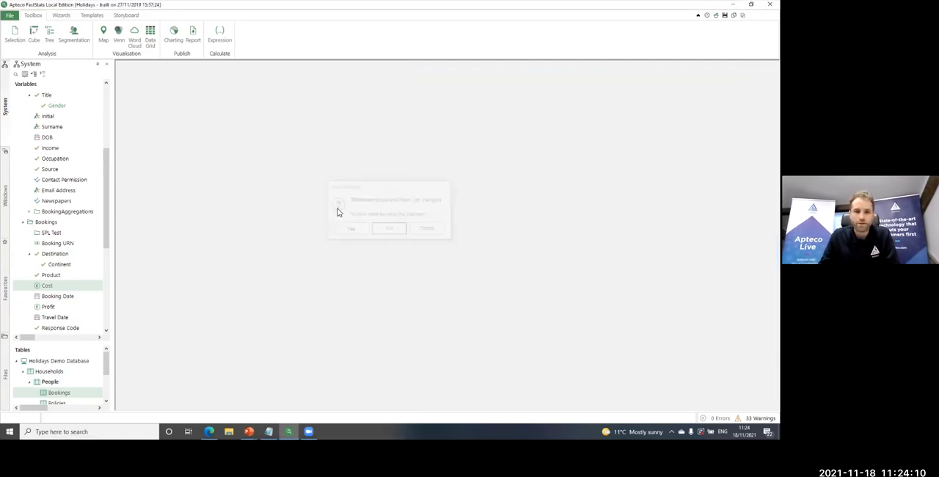
Open the SalutationDataGrid visualisation template and place its window beside the system explorer
click(89, 16)
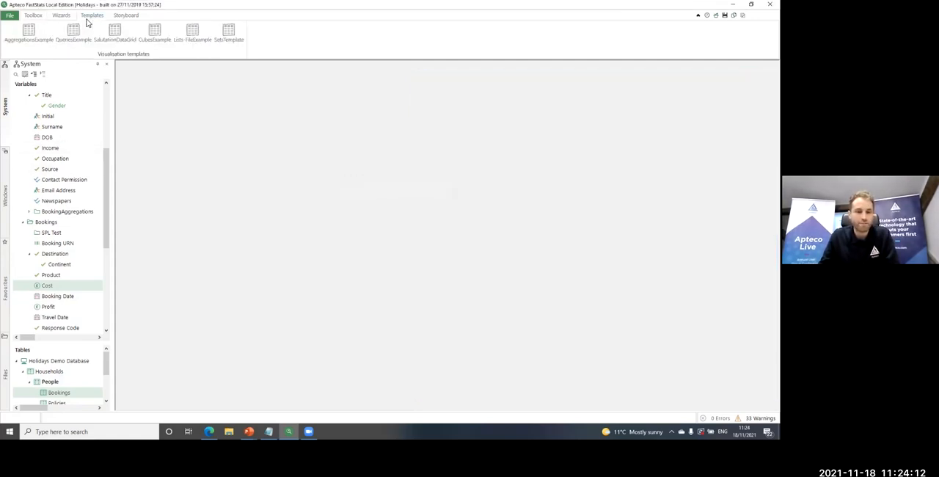
click(107, 33)
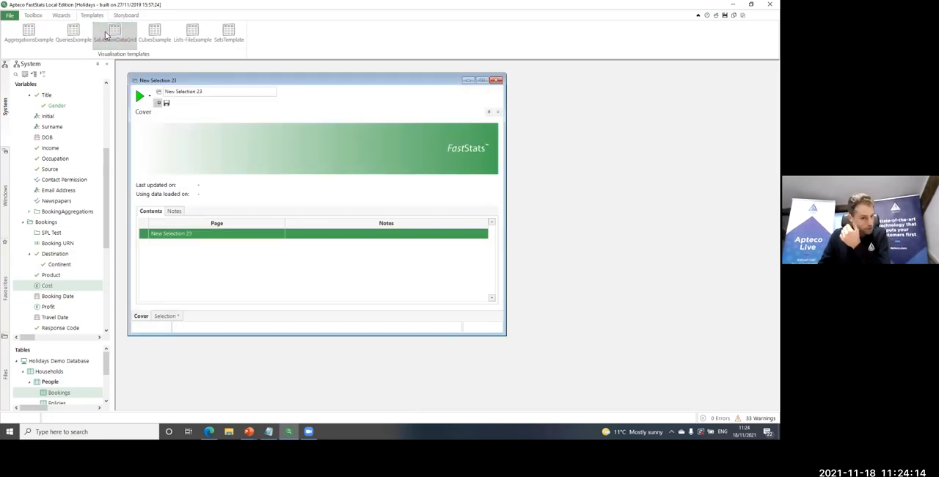
drag(253, 85, 245, 84)
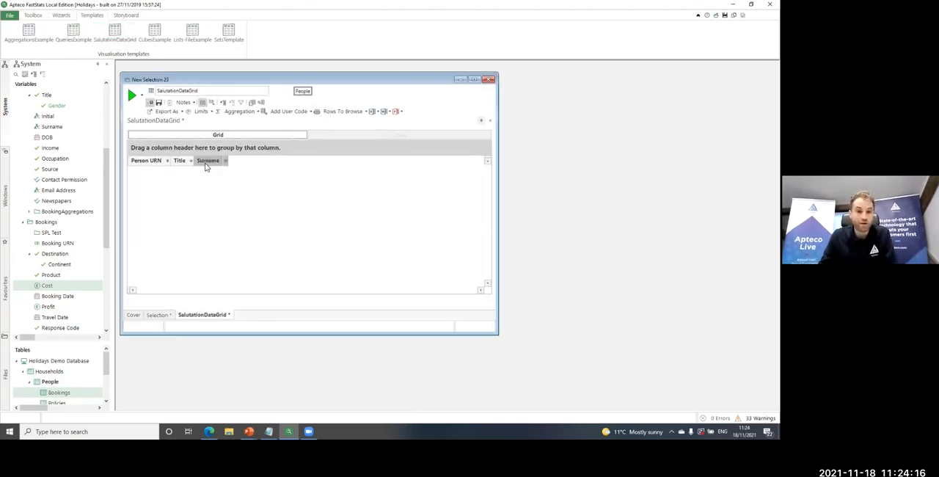
Create a new expression on the People table and place its window beside the salutation data grid
click(34, 15)
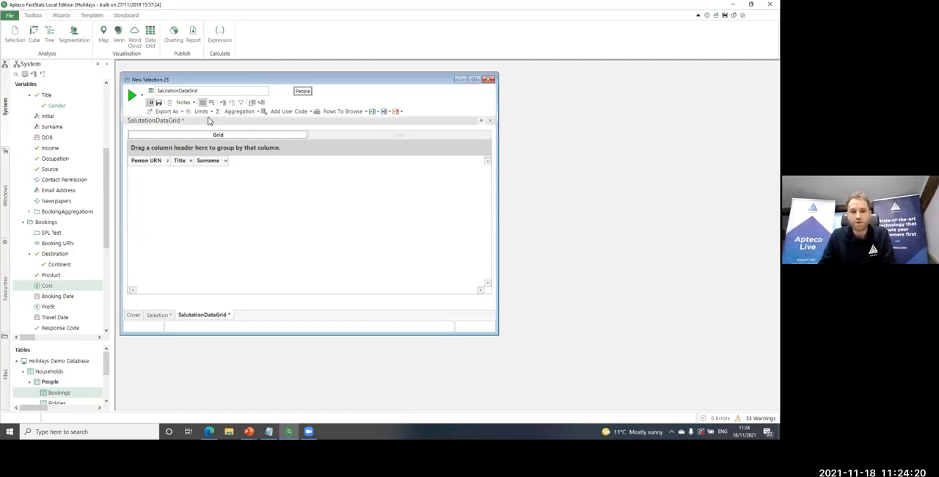
click(220, 35)
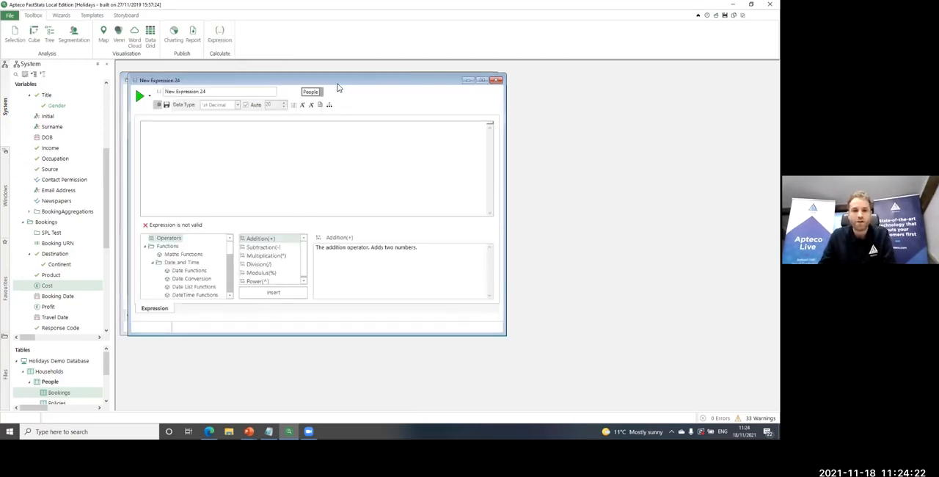
drag(339, 87, 590, 83)
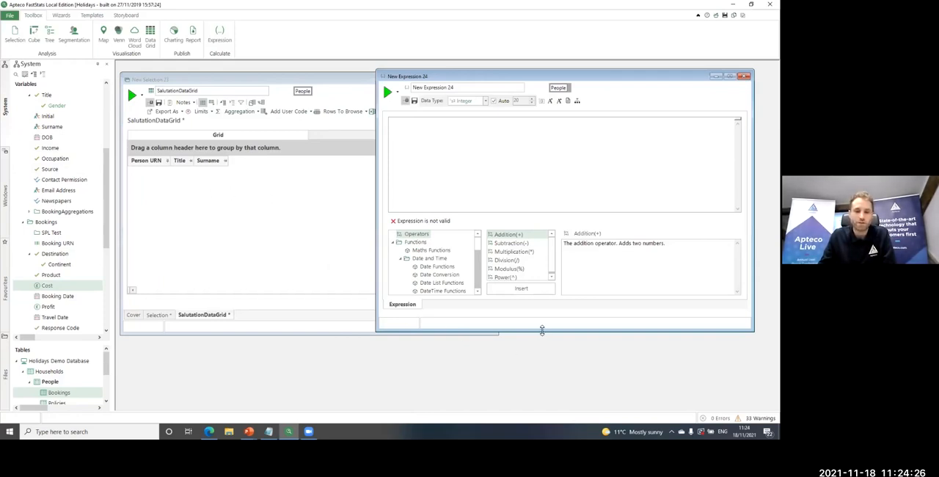
Enlarge the expression window and look up the description of AddStr among the string functions
drag(541, 330, 541, 404)
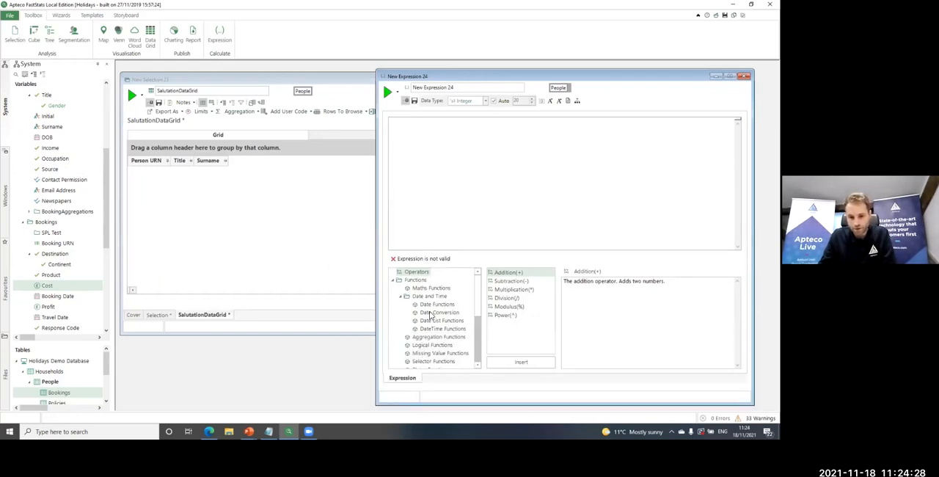
scroll(463, 308, down, 2)
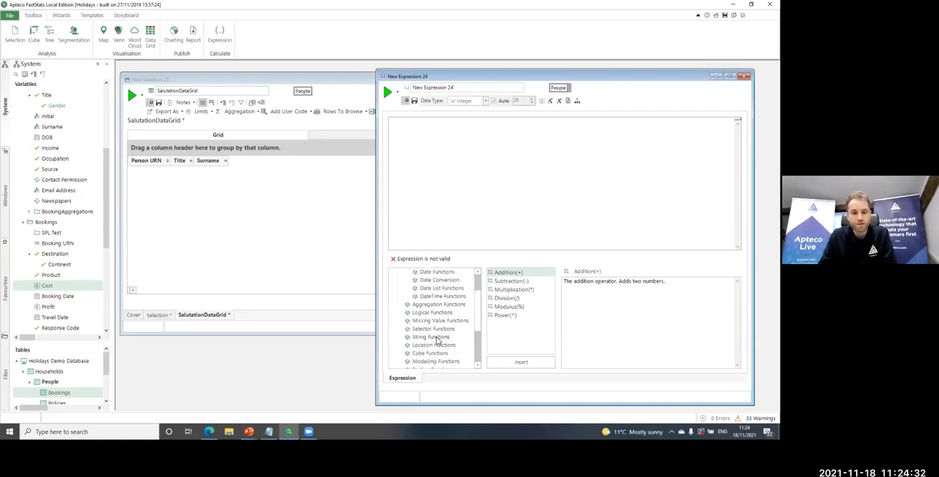
click(436, 339)
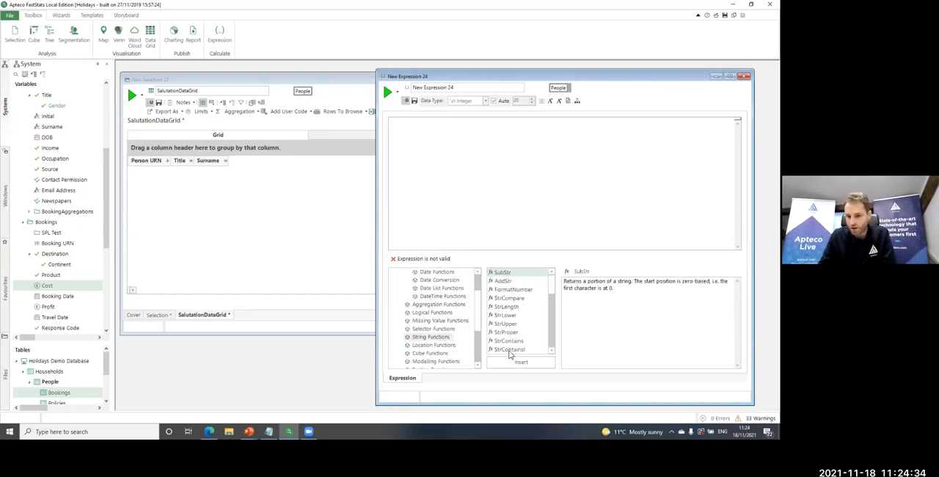
click(505, 282)
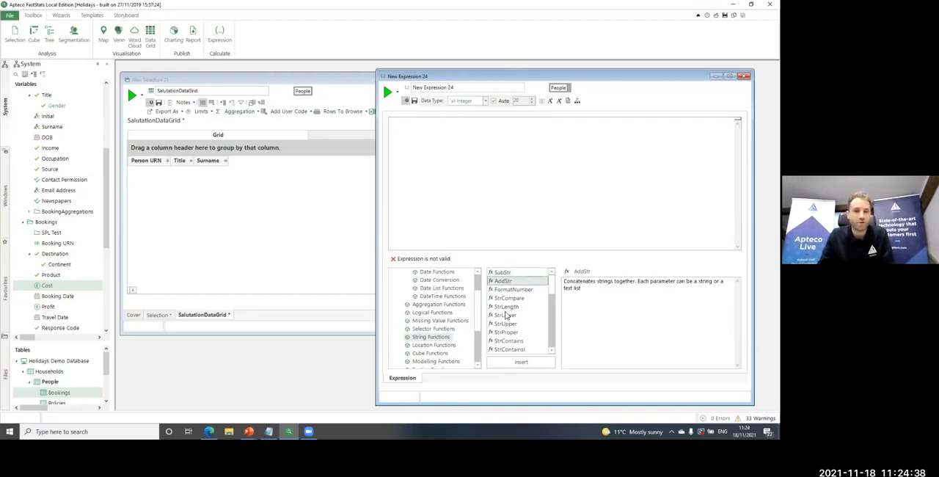
Write the expression AddStr([Title], ". ", [Surname]) to join each person's title and surname
click(507, 178)
text(A)
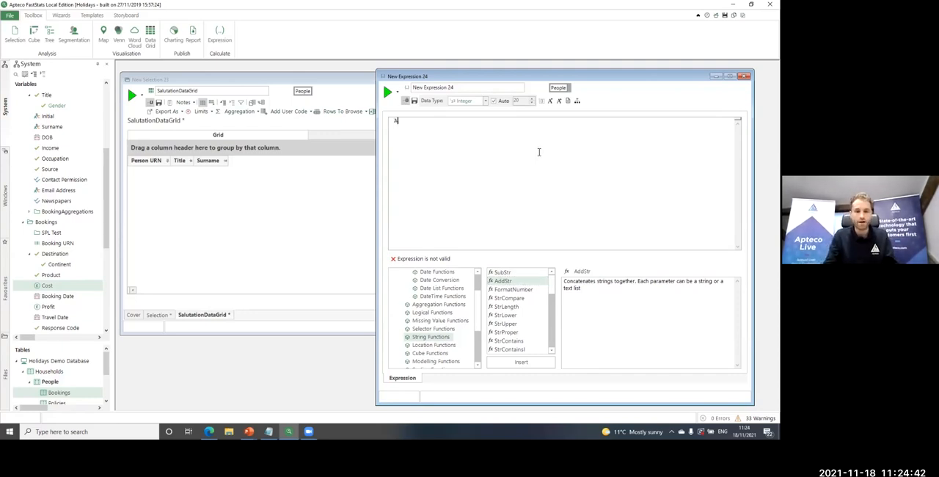
text(ddStr)
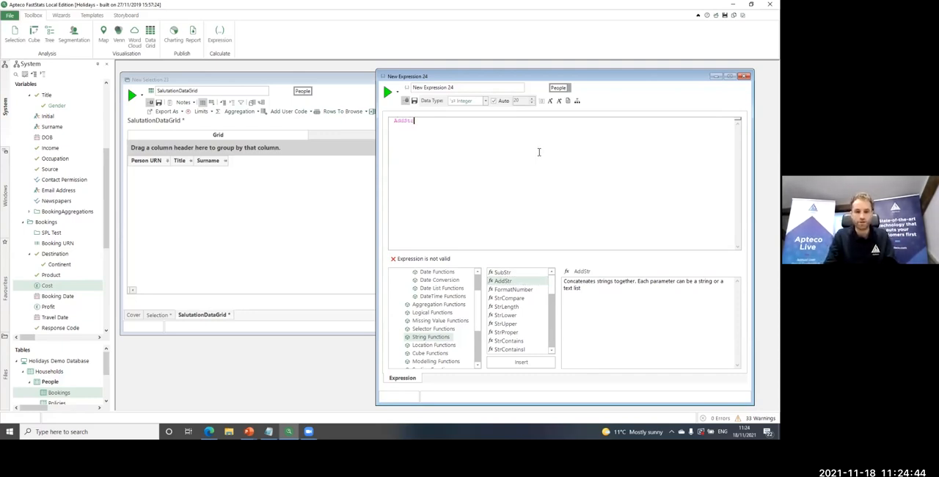
text(()
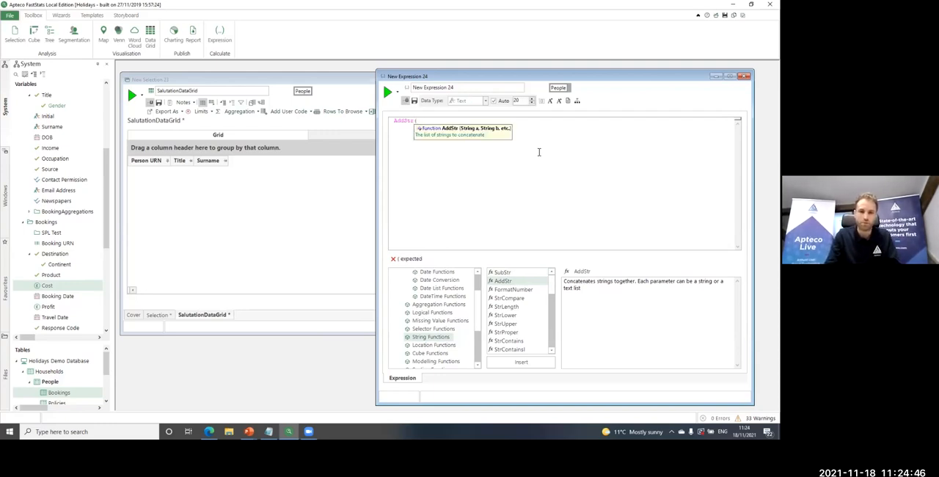
text([Title])
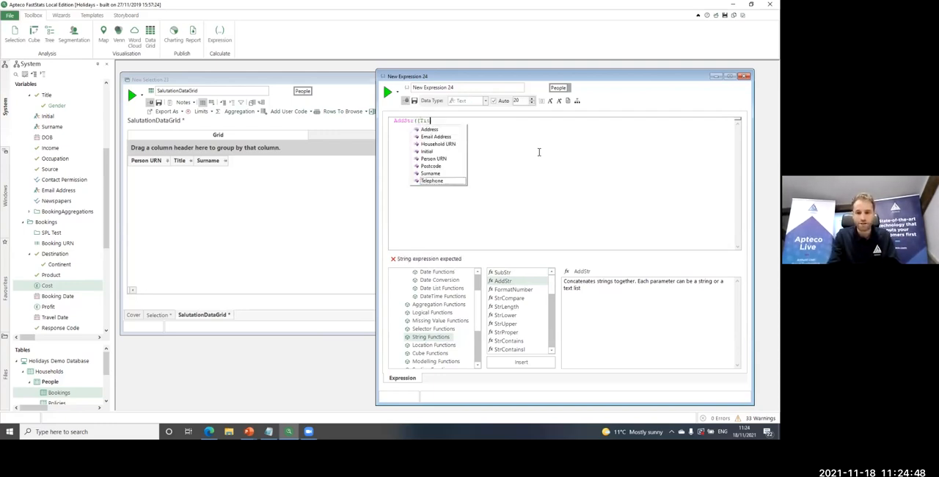
text(, ". ")
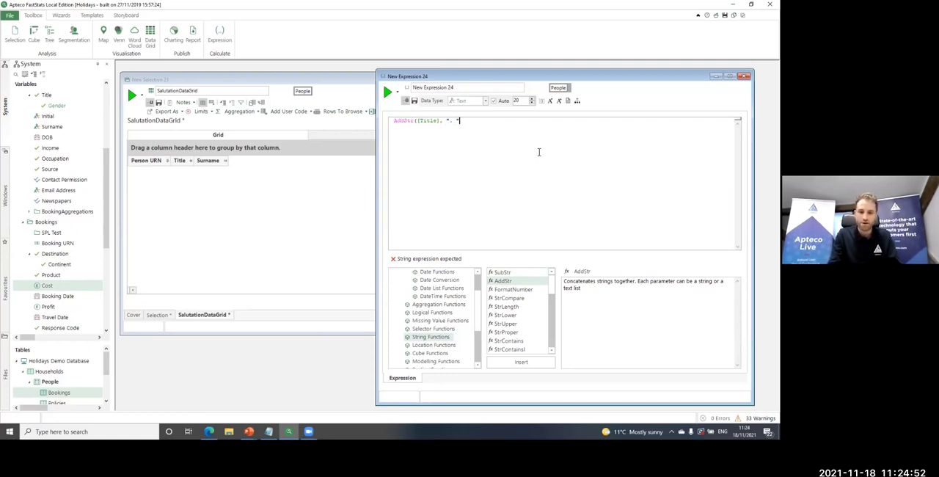
text(, [)
key(Down)
key(Down)
key(Down)
key(Down)
key(Down)
key(Down)
key(Down)
key(Return)
text())
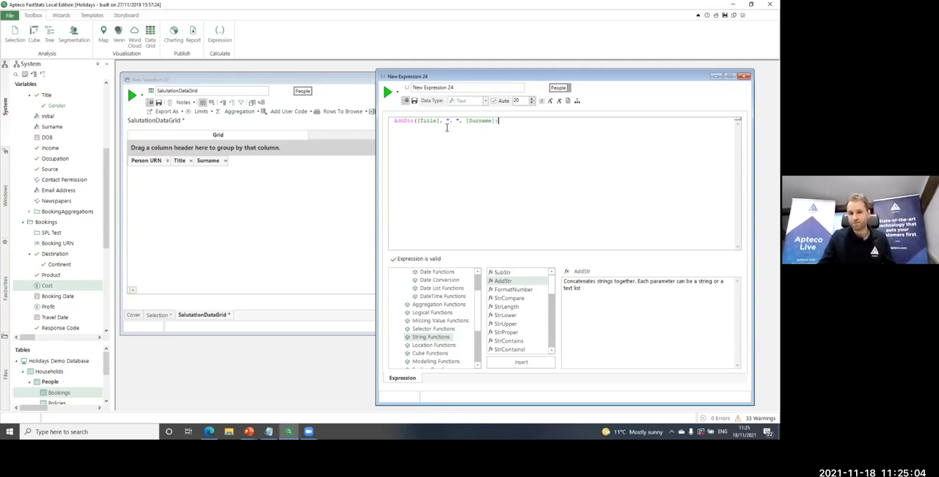
Name the expression Salutation-v1, add it as a column to the SalutationDataGrid and build the grid
drag(455, 87, 412, 87)
text(Salutat)
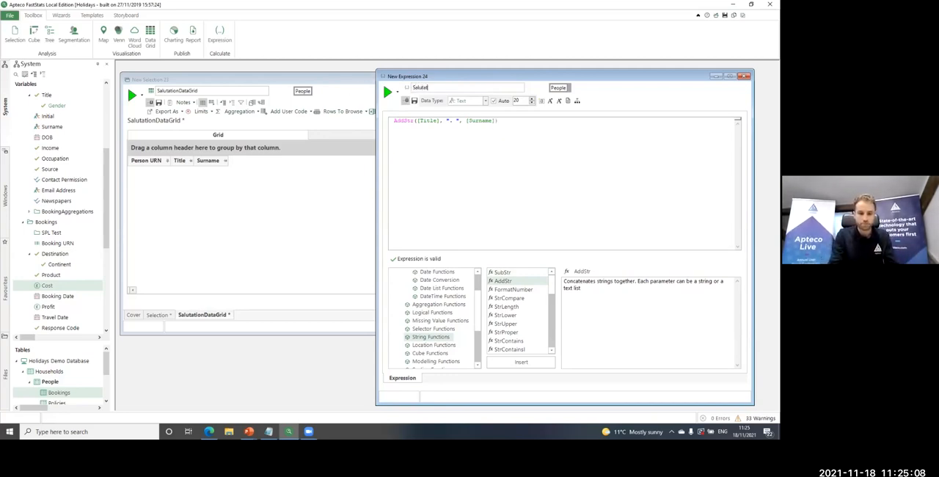
text(ion-v1)
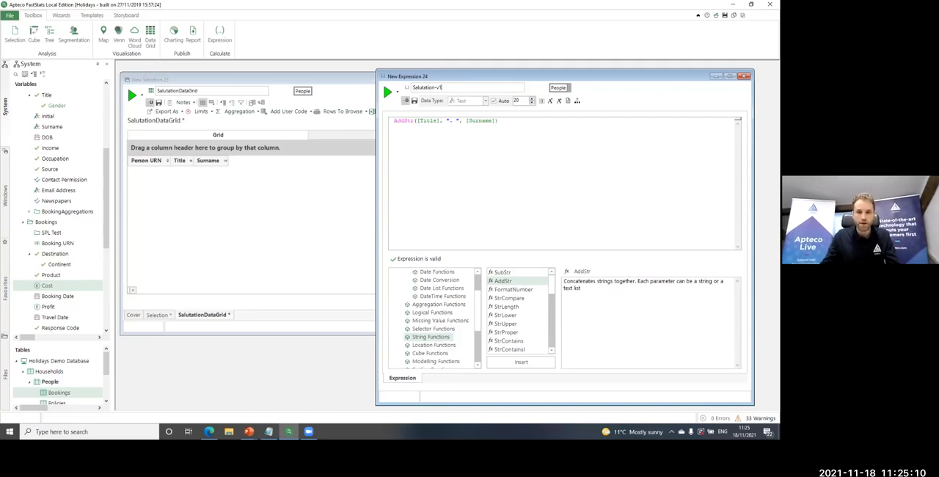
drag(407, 87, 220, 175)
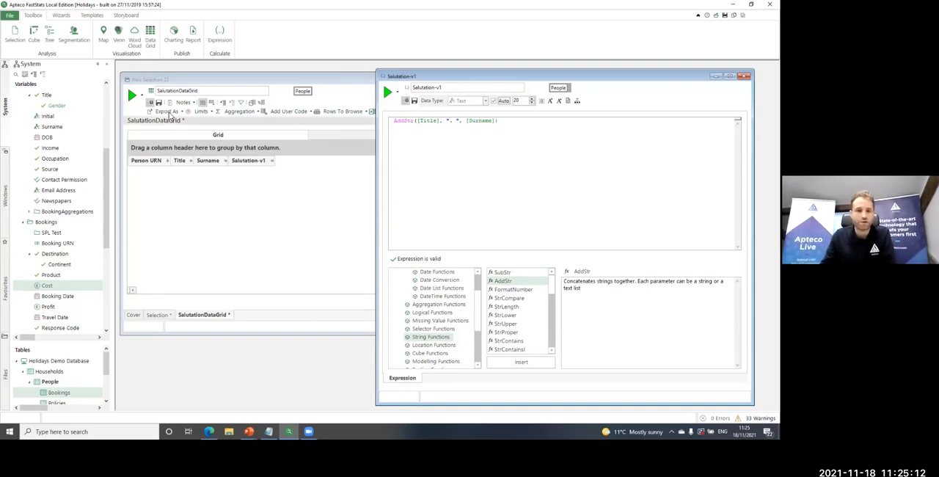
click(132, 95)
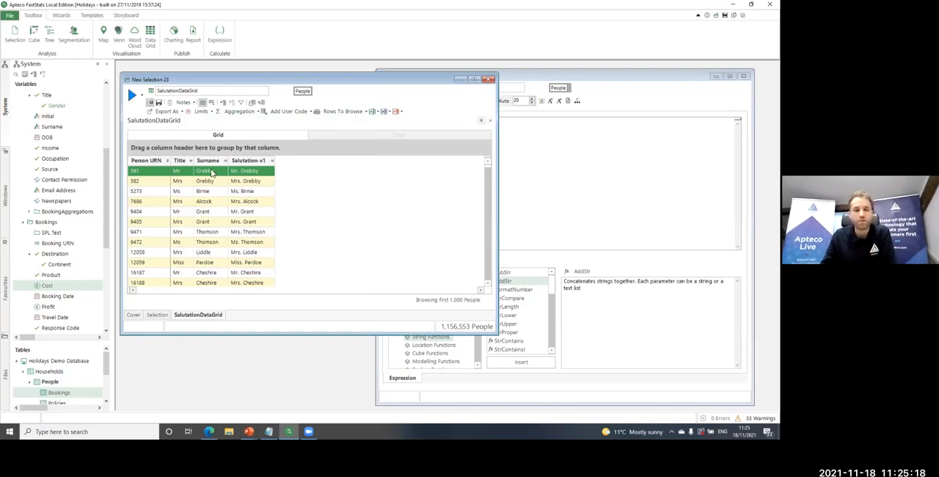
Begin an if function above the AddStr line, with ismissing([Title]) as its condition, checking the logical functions for the If syntax
click(556, 207)
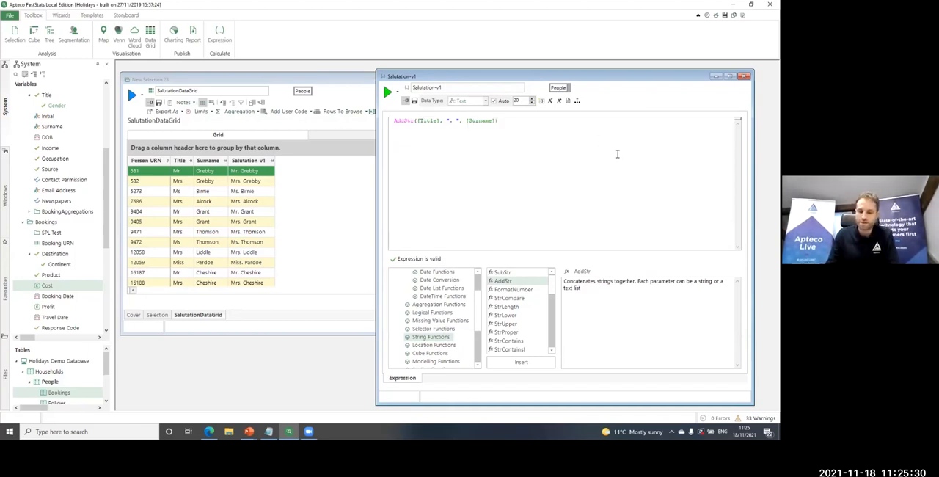
key(Return)
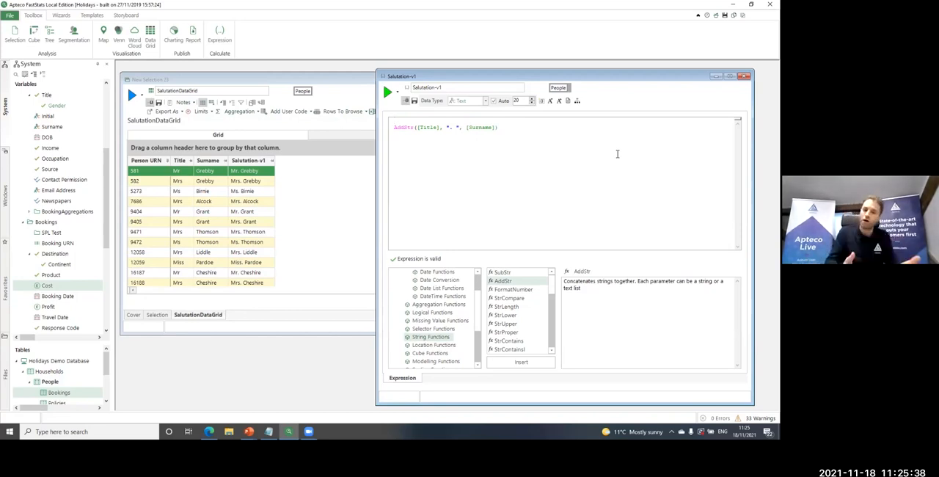
text(if ()
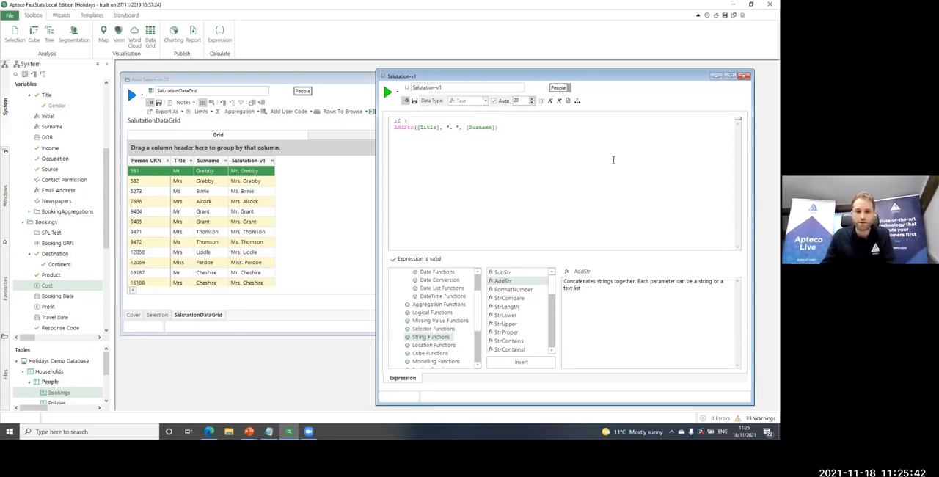
click(445, 314)
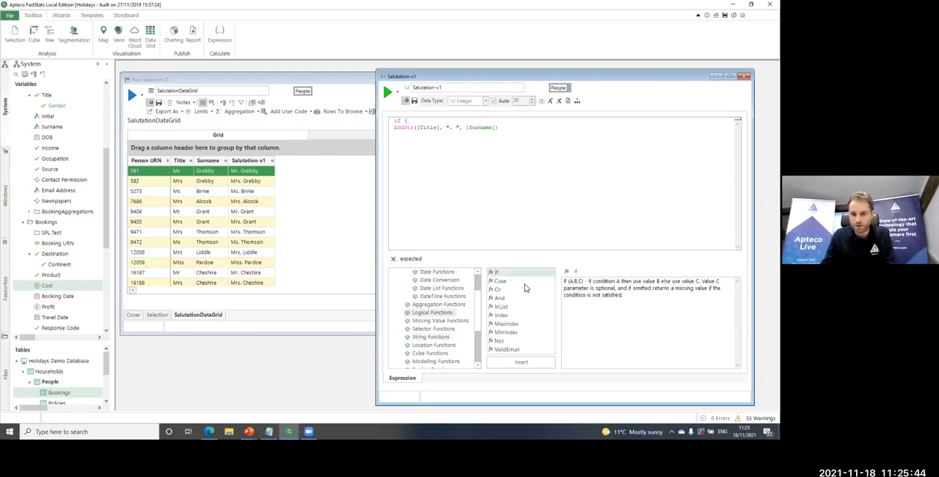
click(416, 122)
key(Return)
text(ismi)
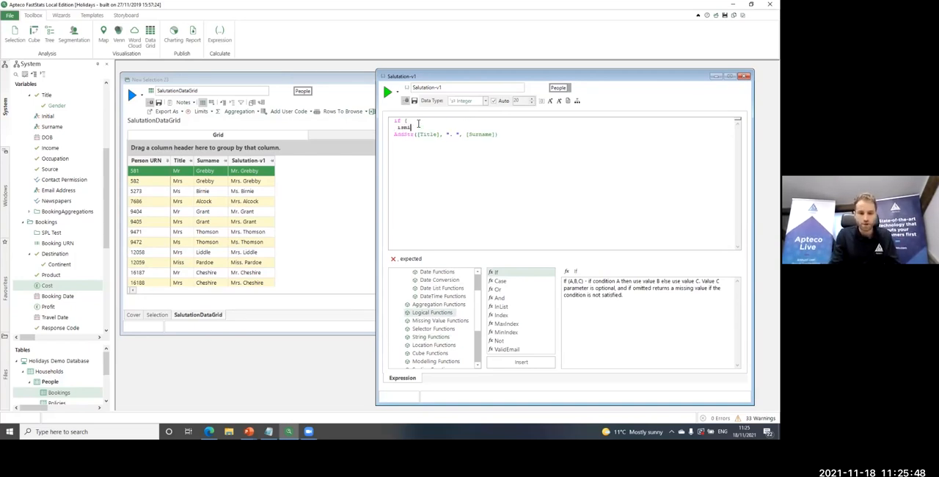
text(ssing([Tit)
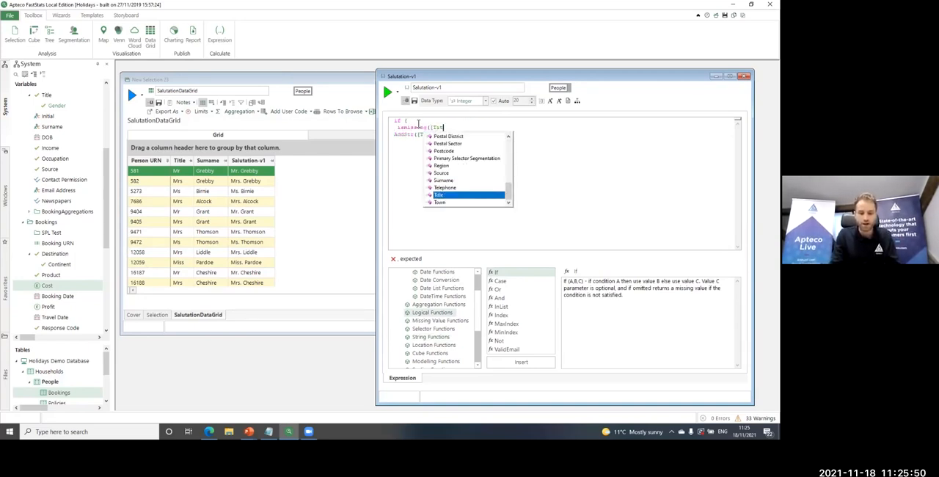
text(le]),)
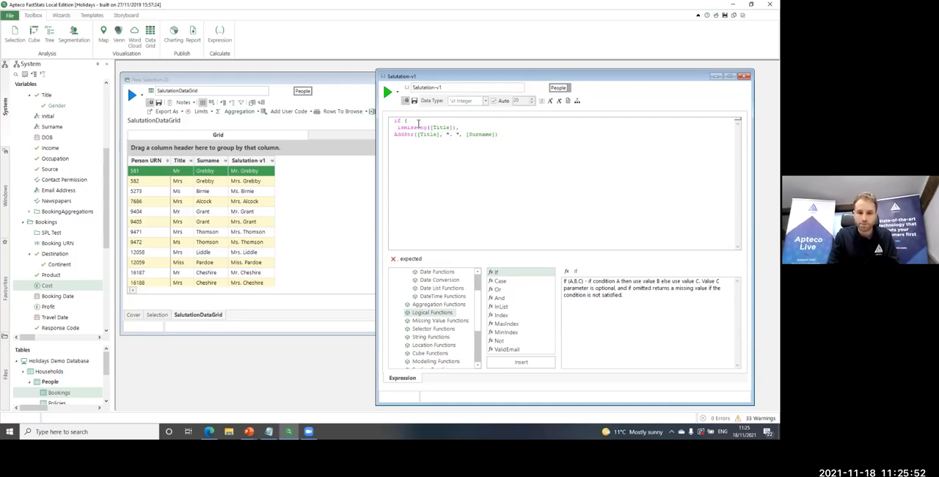
Complete the if function with "Customer" as the value for missing titles and the AddStr line as the alternative
key(Return)
text("Customer",)
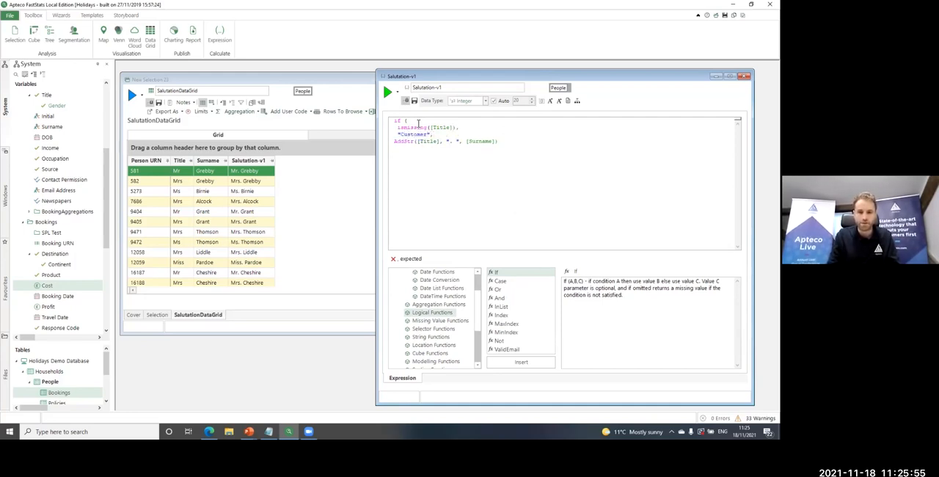
key(Right)
text())
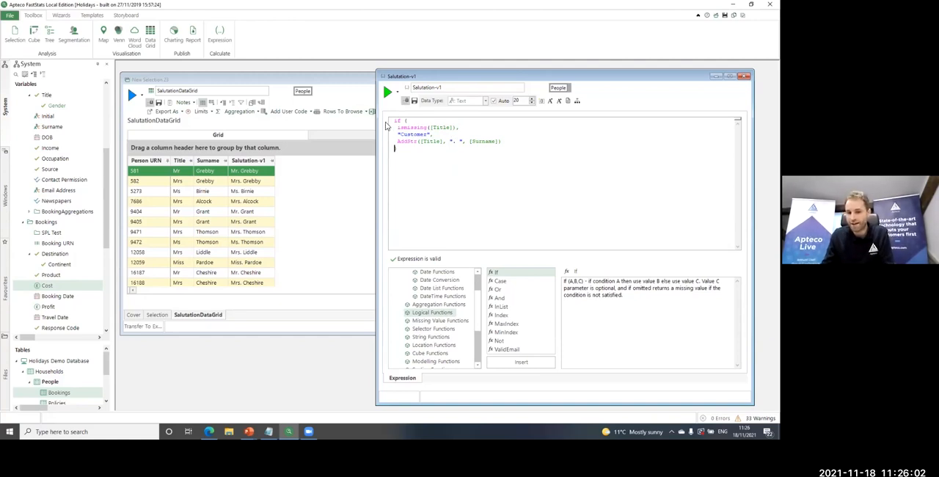
text())
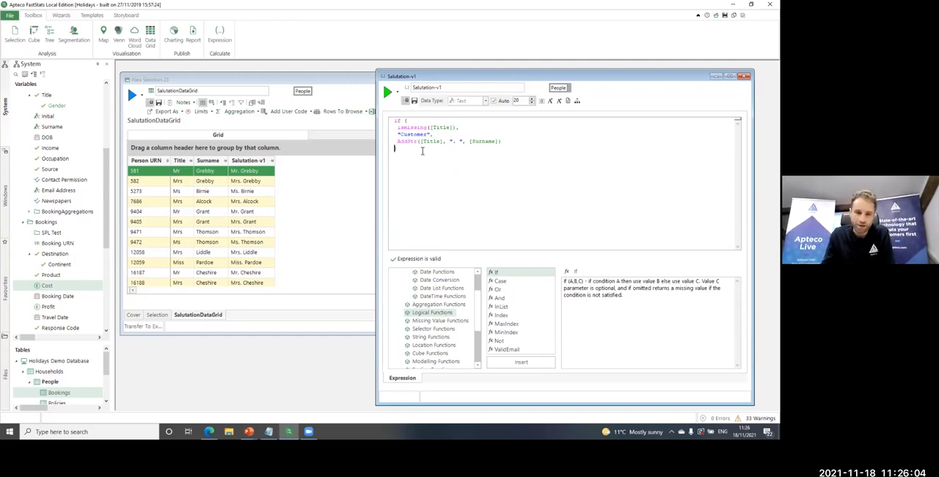
drag(399, 128, 549, 142)
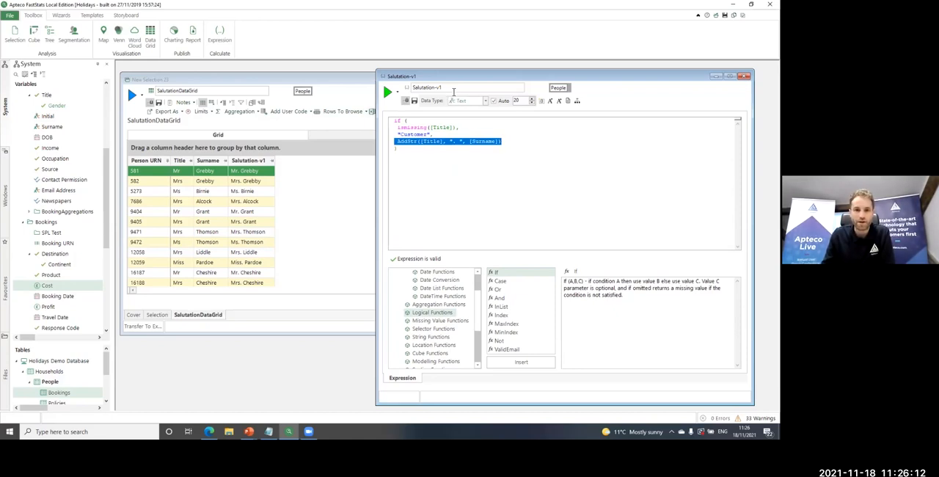
Rename the expression Salutation-v2, add it as another column to the SalutationDataGrid and rebuild the grid
click(450, 91)
key(BackSpace)
text(2)
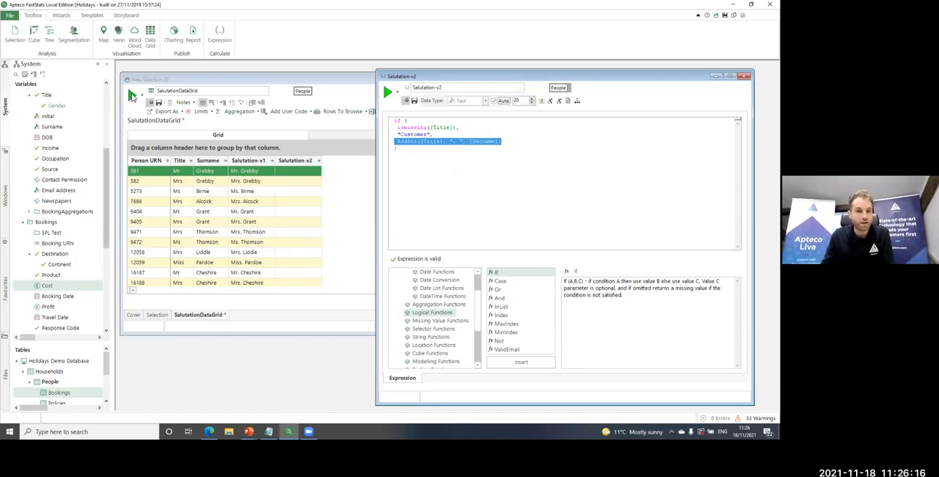
click(133, 95)
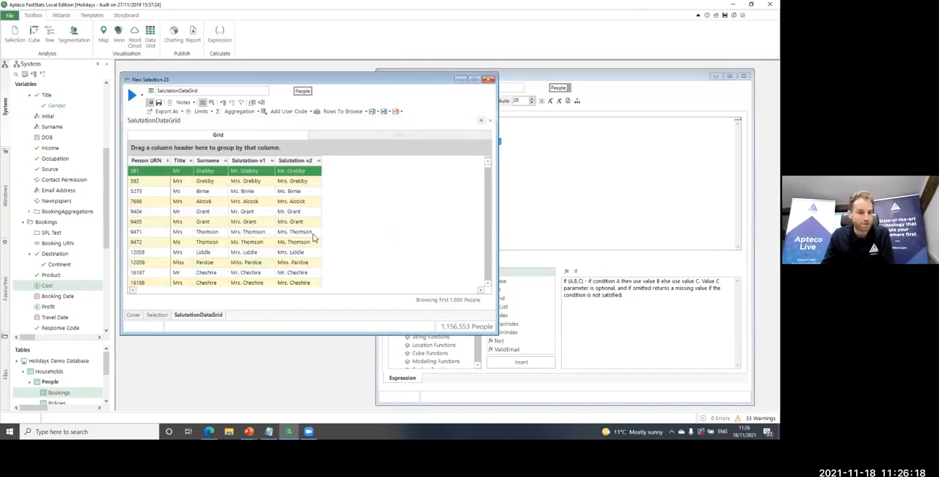
Close the Salutation-v2 expression and the salutation data grid windows without saving their changes
click(593, 173)
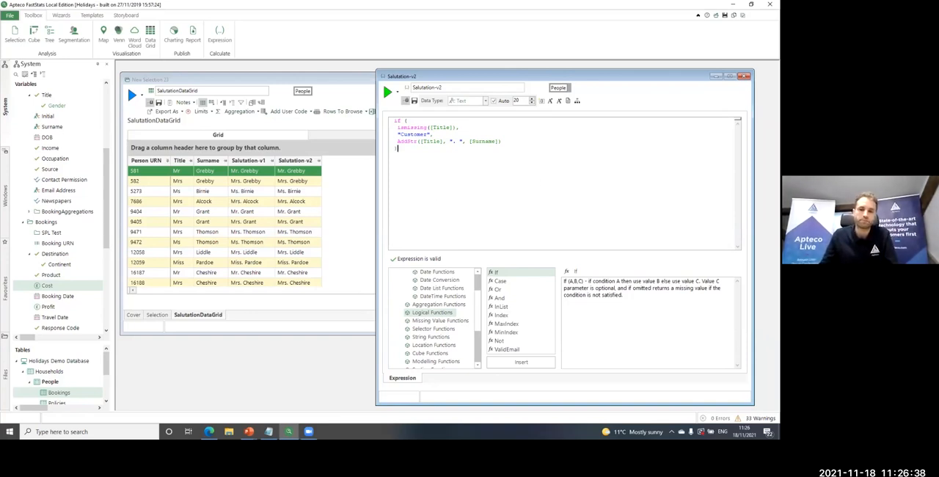
click(744, 76)
click(390, 230)
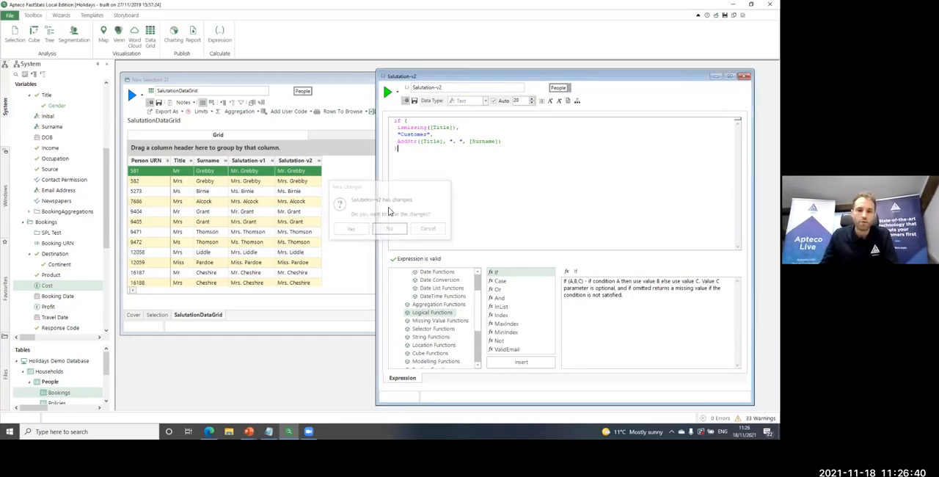
click(491, 83)
click(391, 229)
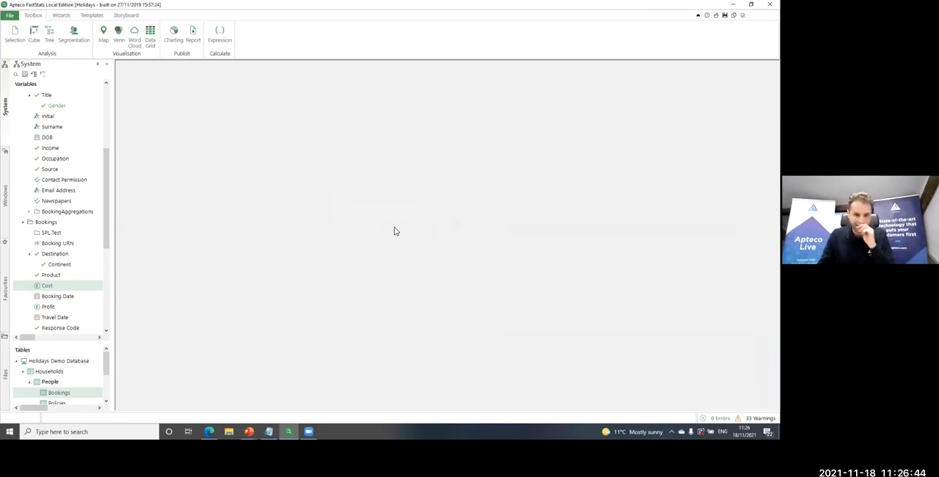
Switch to the running PowerPoint slide show and advance to the "'FastStats Objects' in expressions" slide
key(super+Tab)
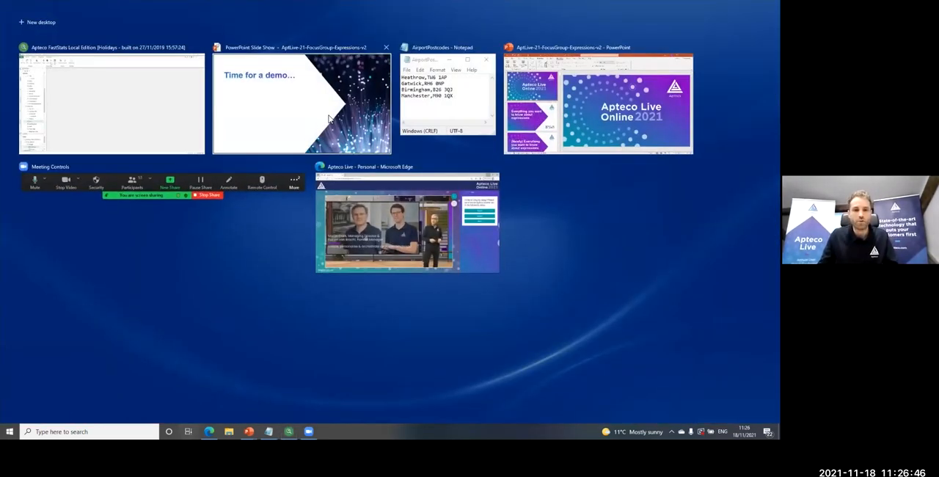
click(352, 143)
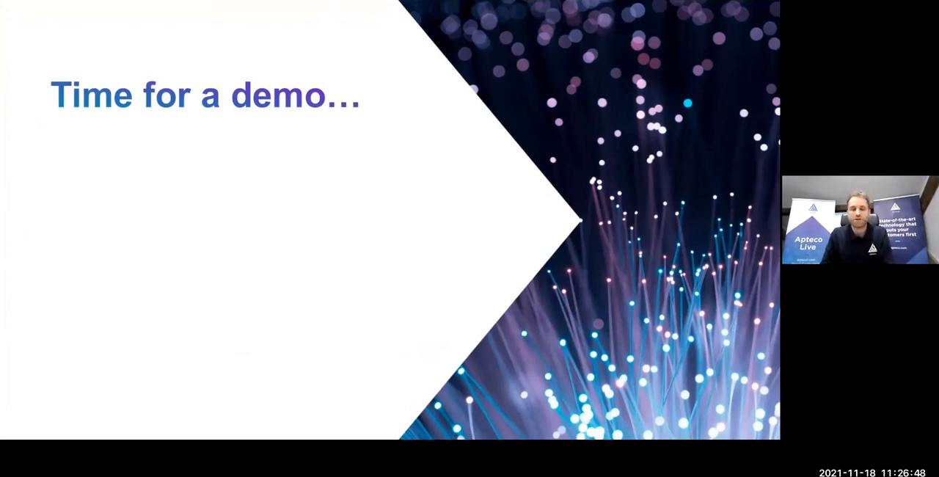
key(Right)
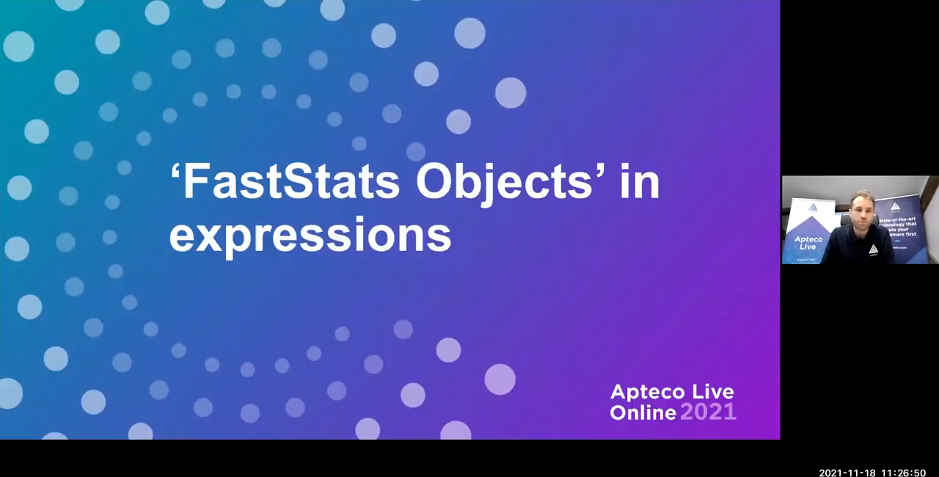
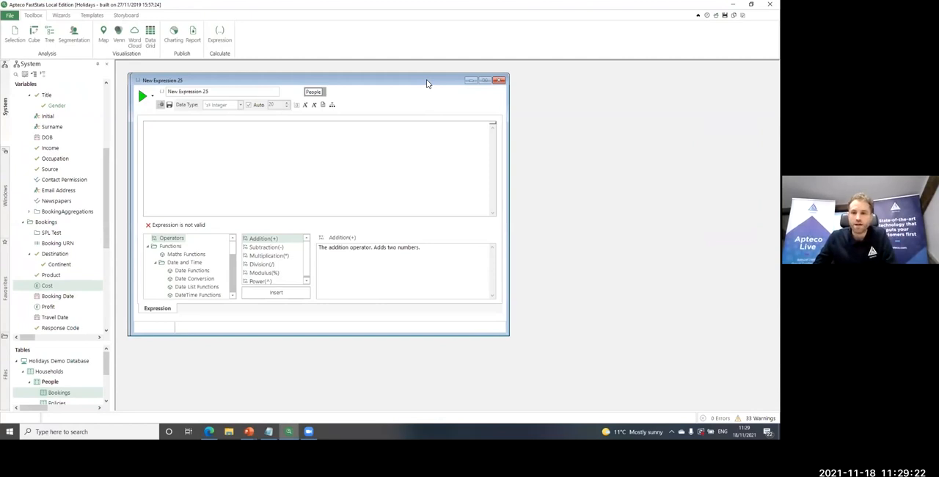
Reposition and enlarge the New Expression 25 window, insert an aggregation for Bookings and open its definition
drag(428, 83, 695, 79)
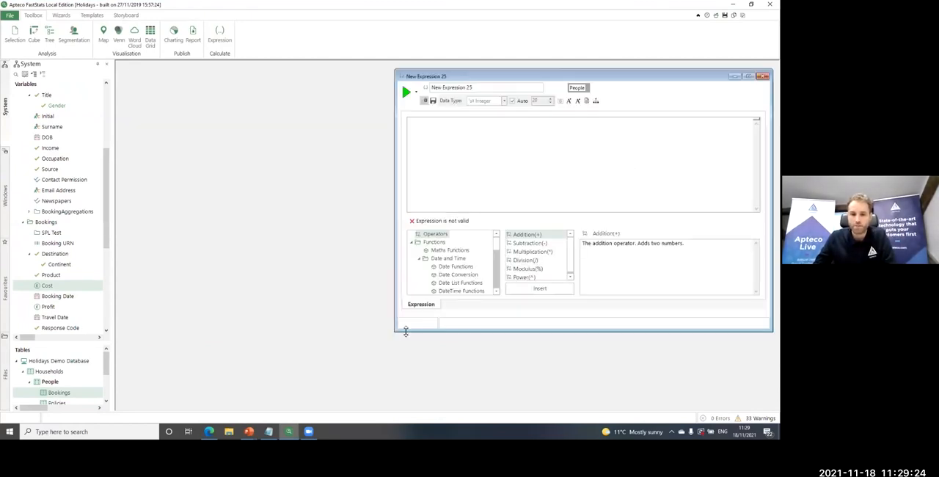
drag(397, 332, 420, 408)
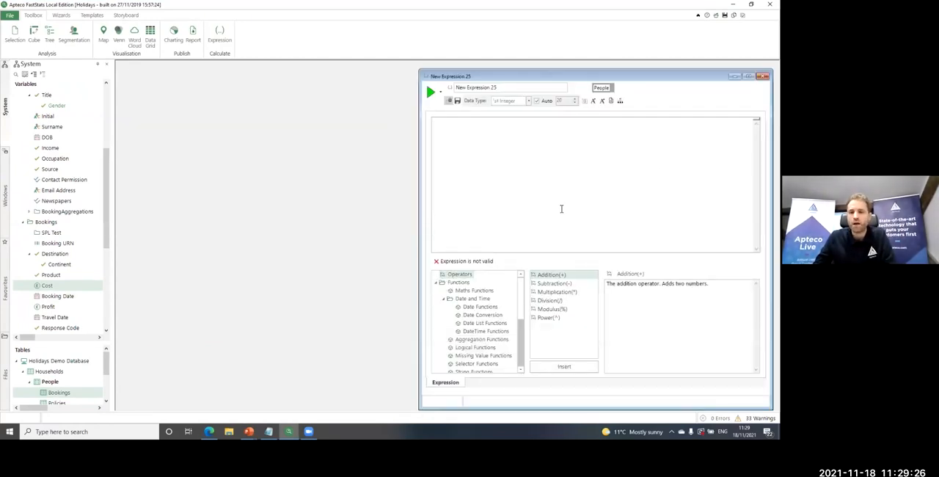
click(620, 102)
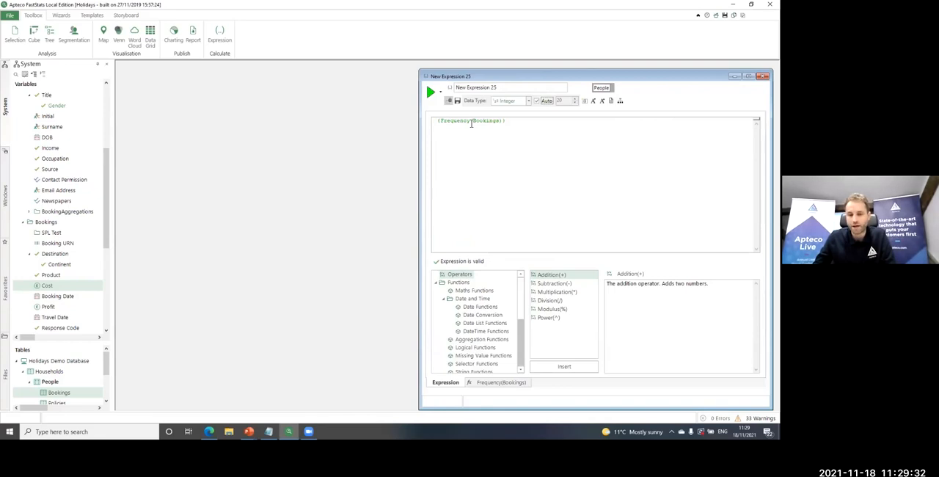
click(513, 384)
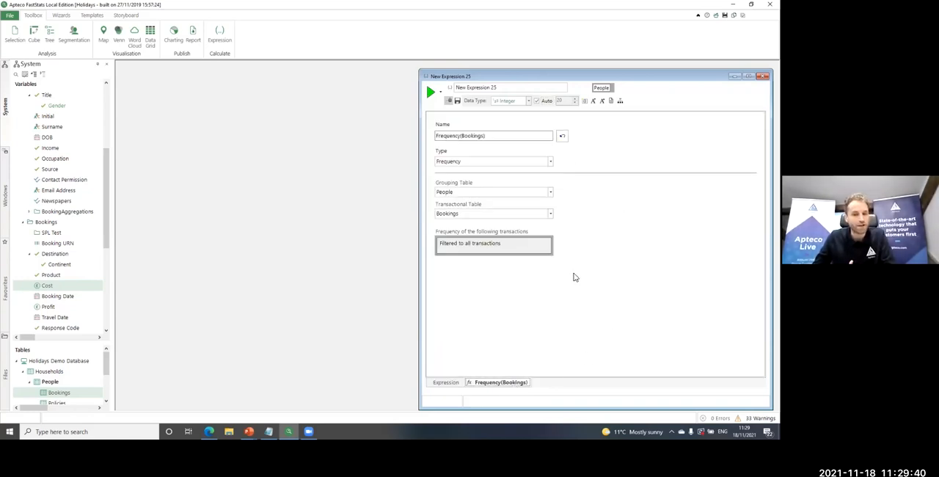
Make the aggregation a Recency type that orders by and picks Booking Date, and name it FirstDate
click(486, 160)
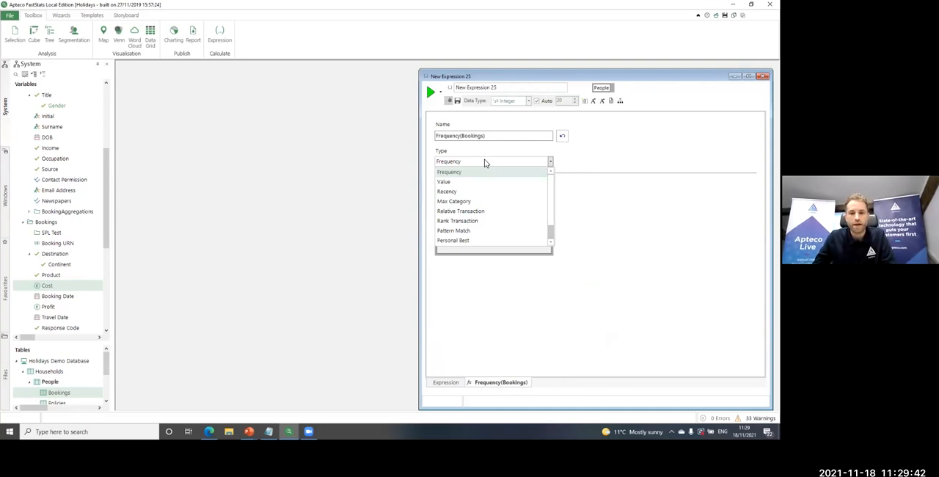
click(446, 192)
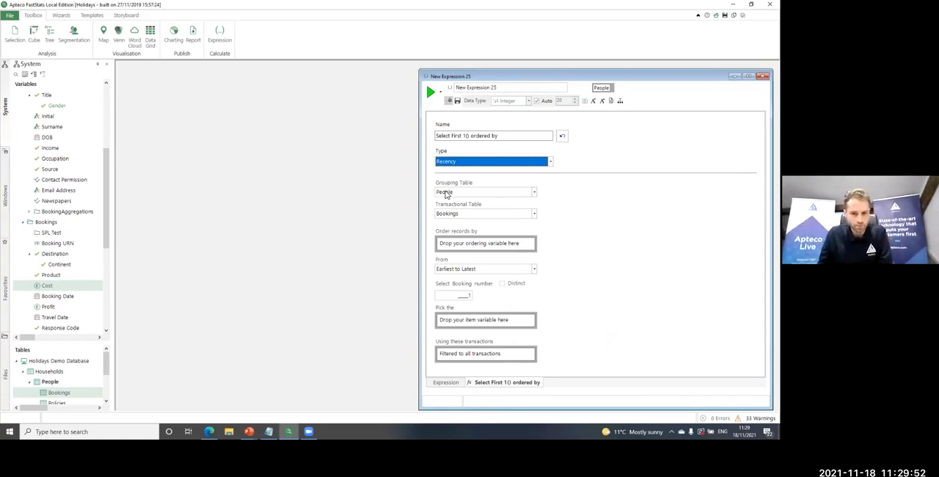
click(65, 297)
drag(65, 301, 449, 243)
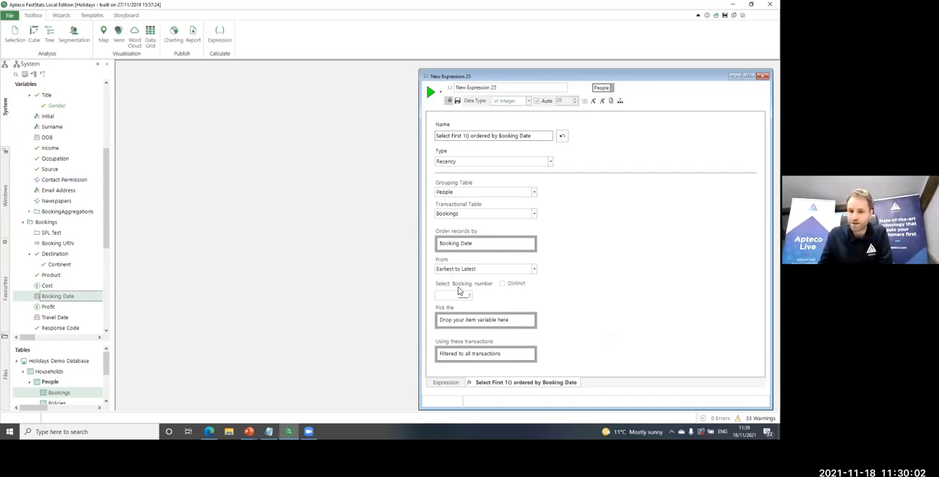
drag(266, 301, 456, 320)
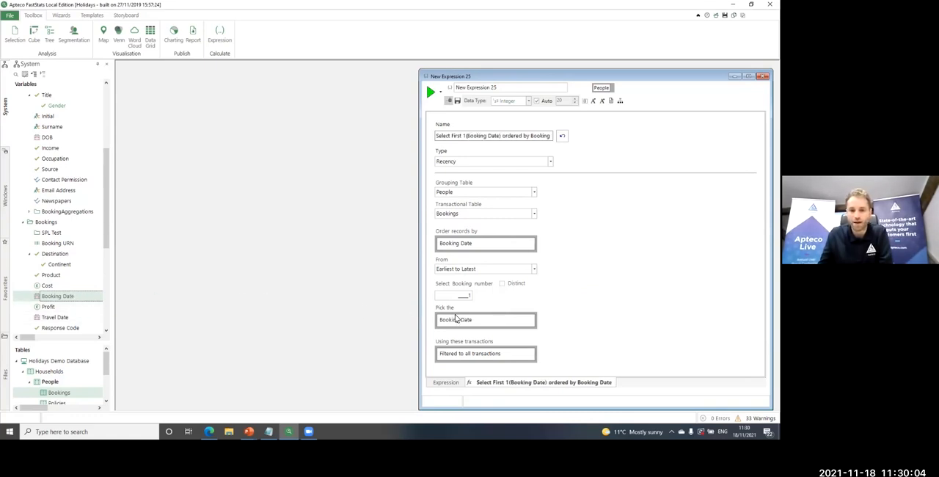
triple_click(458, 136)
text(FirstDate)
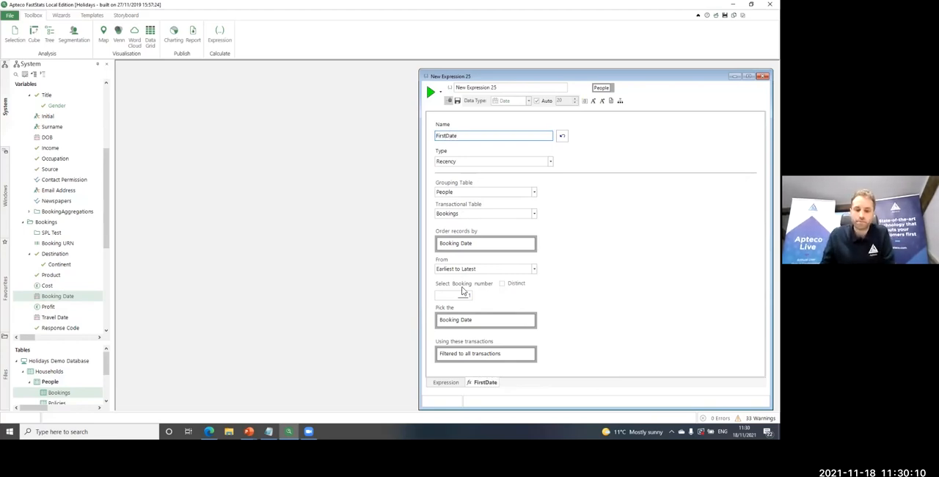
Return to the expression and make FirstDate the first argument of a DateDiff function
click(454, 383)
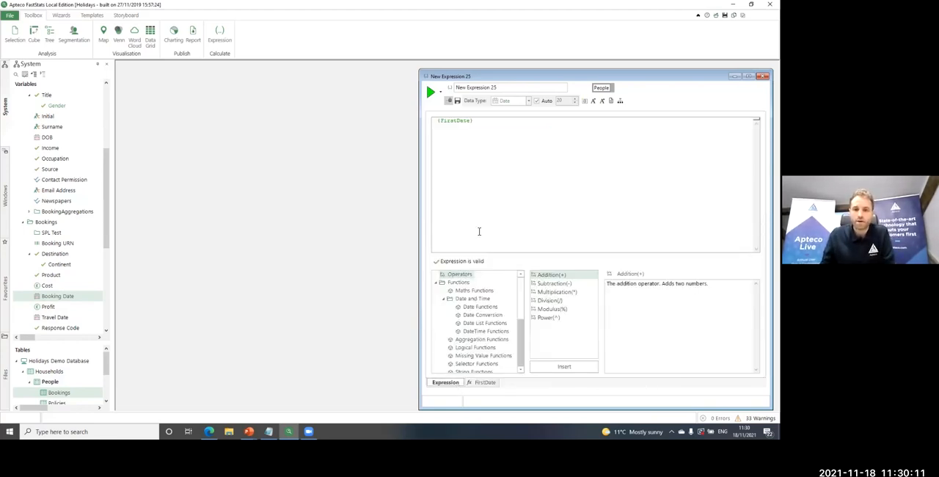
click(440, 121)
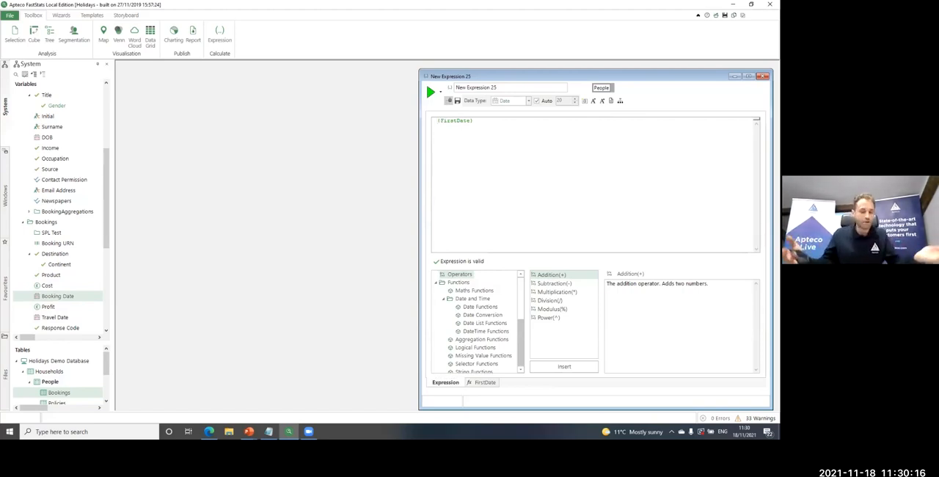
text(Da)
text(teDiff)
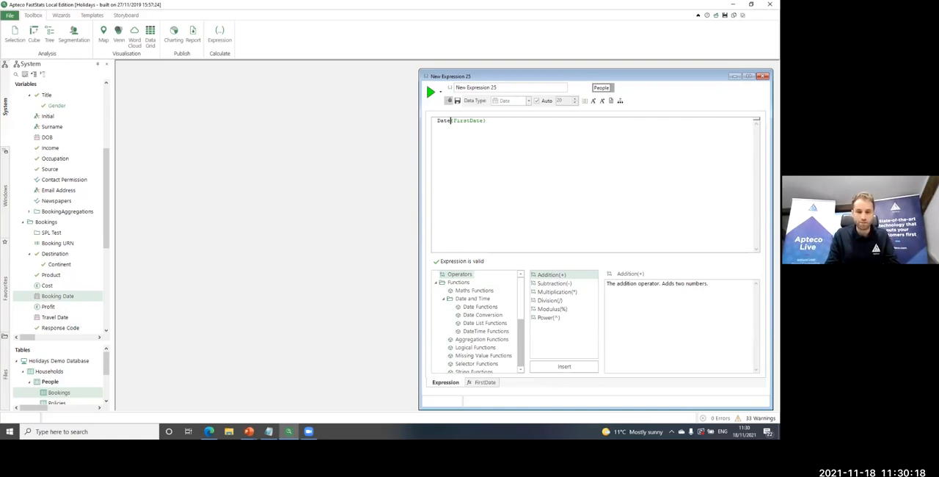
text(()
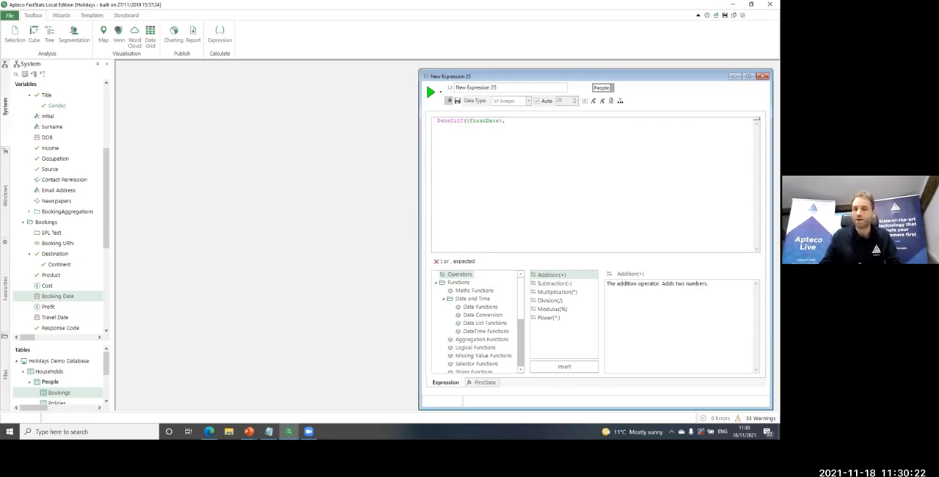
Duplicate the FirstDate aggregation, order the copy from Latest to Earliest and rename it LastDate
right_click(494, 383)
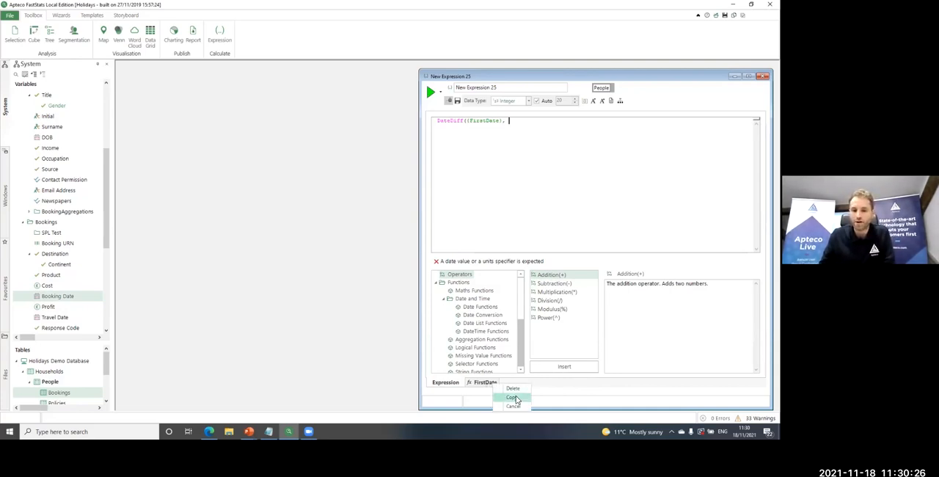
click(512, 398)
click(527, 382)
click(532, 269)
click(499, 286)
click(468, 137)
key(BackSpace)
key(BackSpace)
key(BackSpace)
key(BackSpace)
key(BackSpace)
text(LastDate)
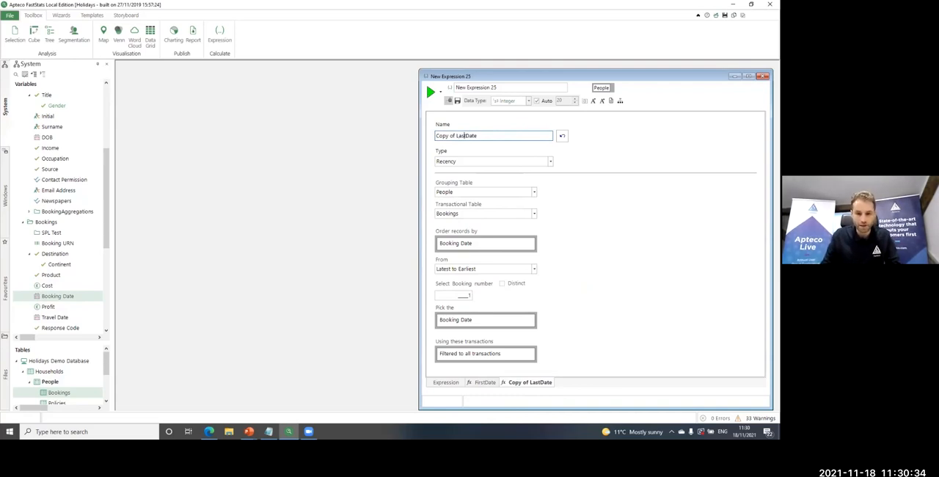
key(BackSpace)
key(BackSpace)
key(BackSpace)
key(BackSpace)
key(BackSpace)
key(BackSpace)
key(BackSpace)
key(BackSpace)
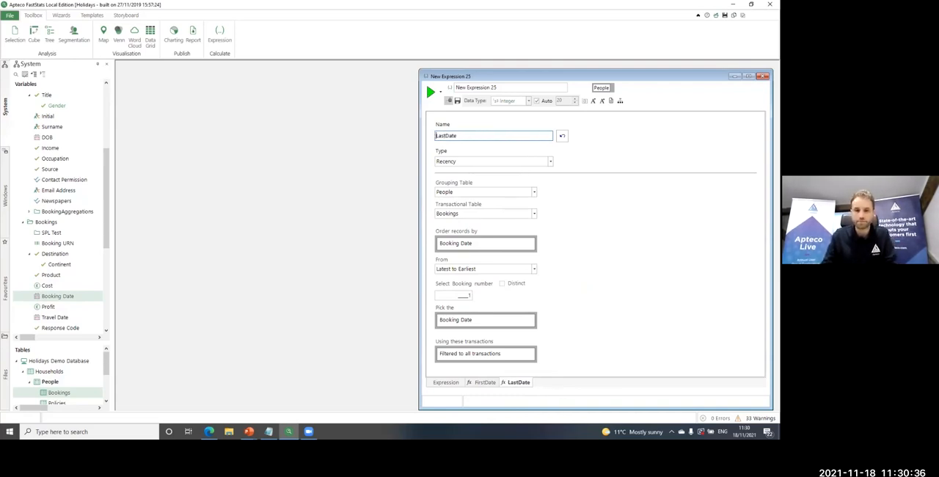
Add LastDate as the second argument of DateDiff in the expression and close the function
click(446, 382)
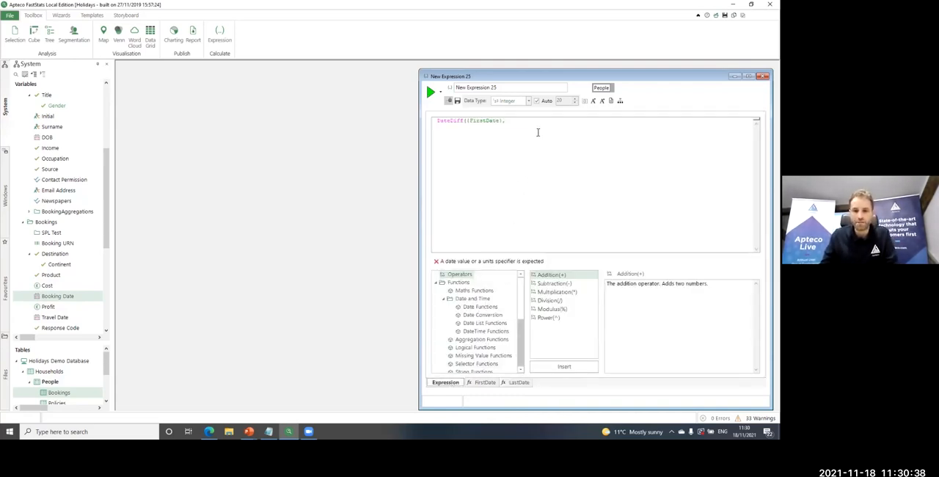
text([)
key(Down)
key(Down)
key(Return)
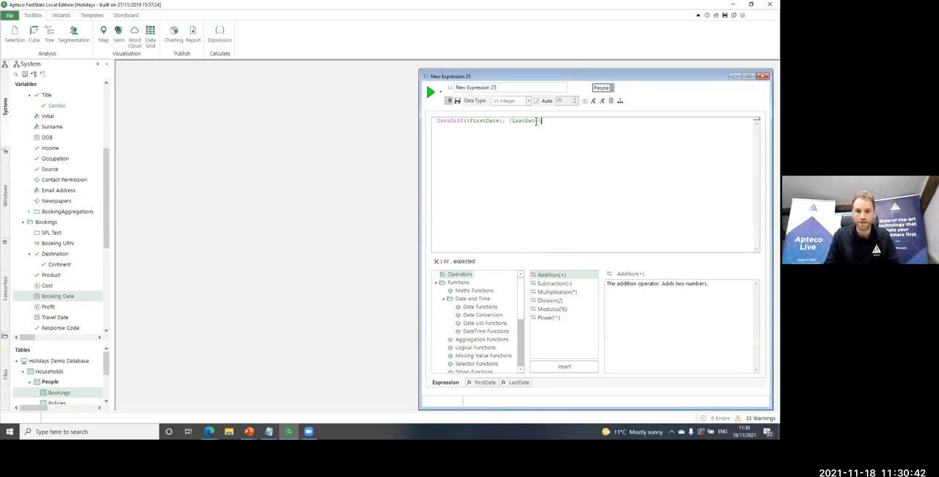
text() /)
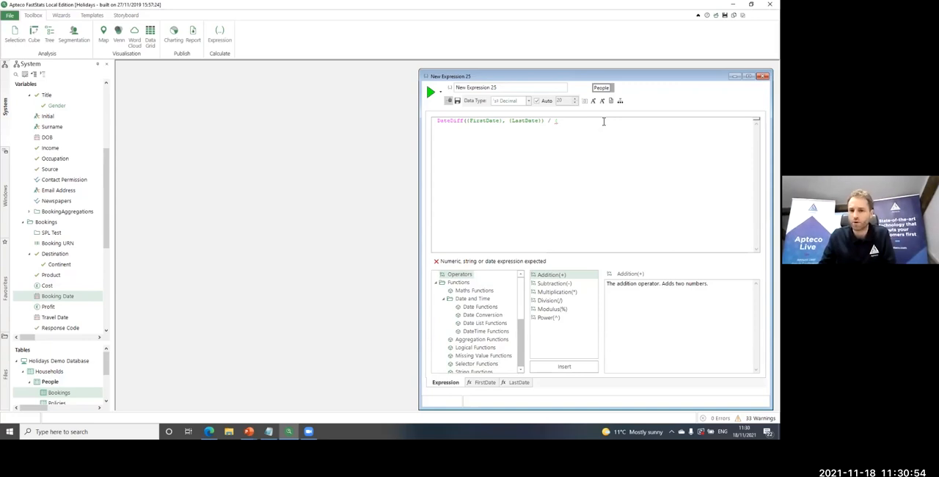
Divide the date difference by a new Frequency(Bookings) aggregation minus 1, enclosed in brackets
click(621, 102)
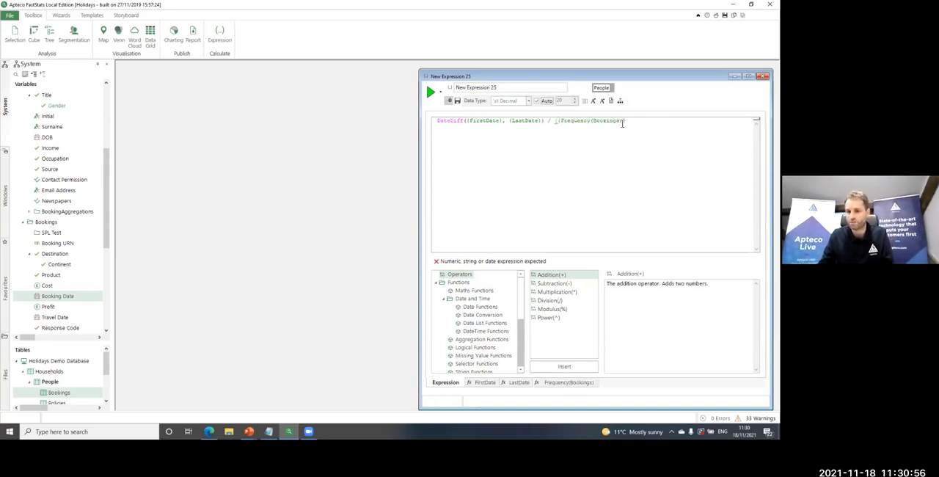
text(()
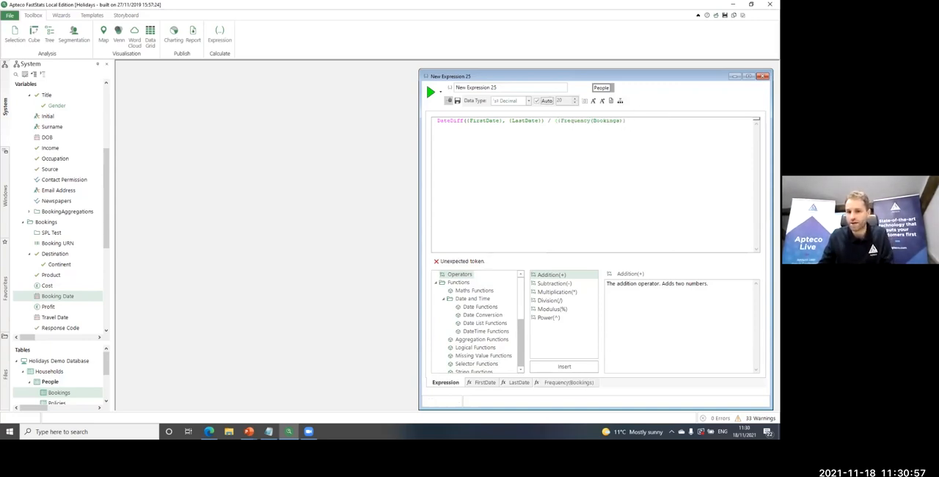
click(626, 120)
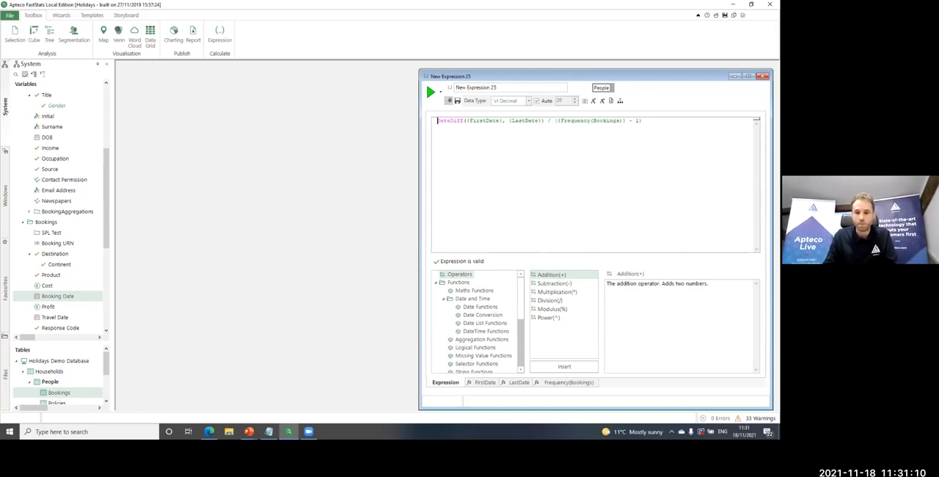
Add a first line, AgeDays({LastDate}) -, above the DateDiff formula and rename the expression Churn
key(Return)
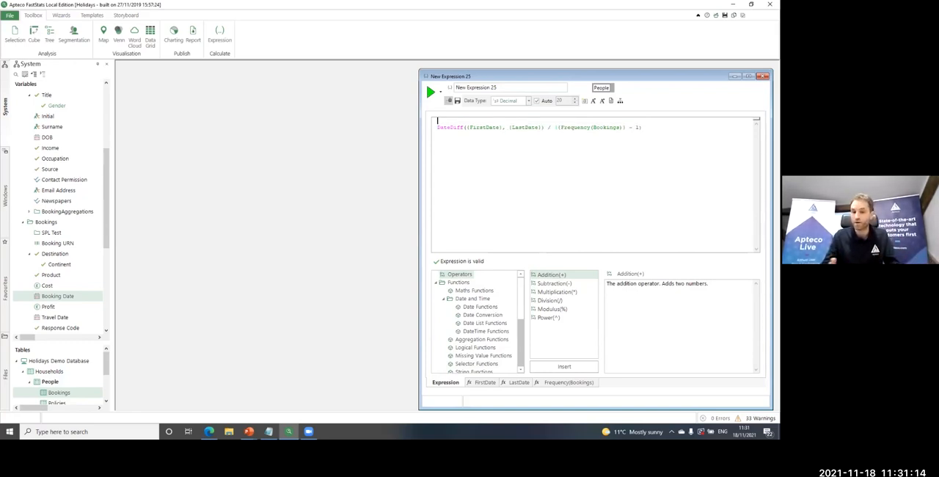
text(AgeDa)
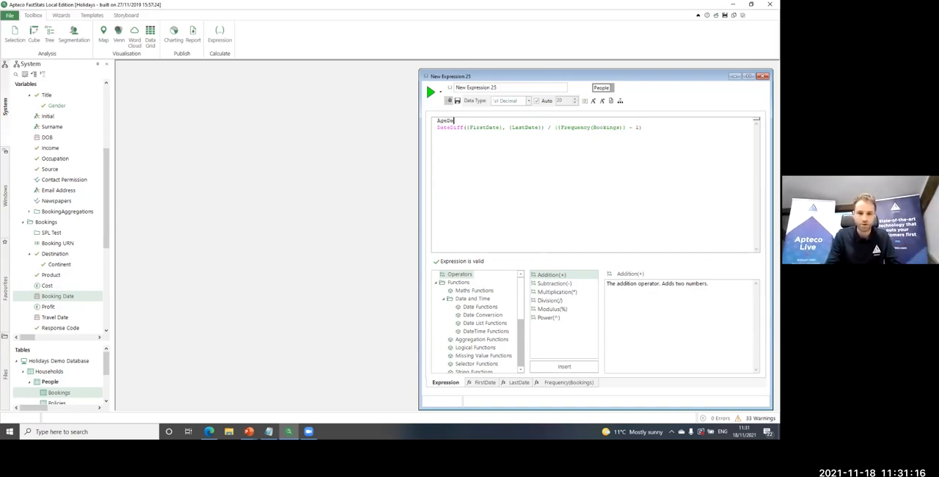
text(ys()
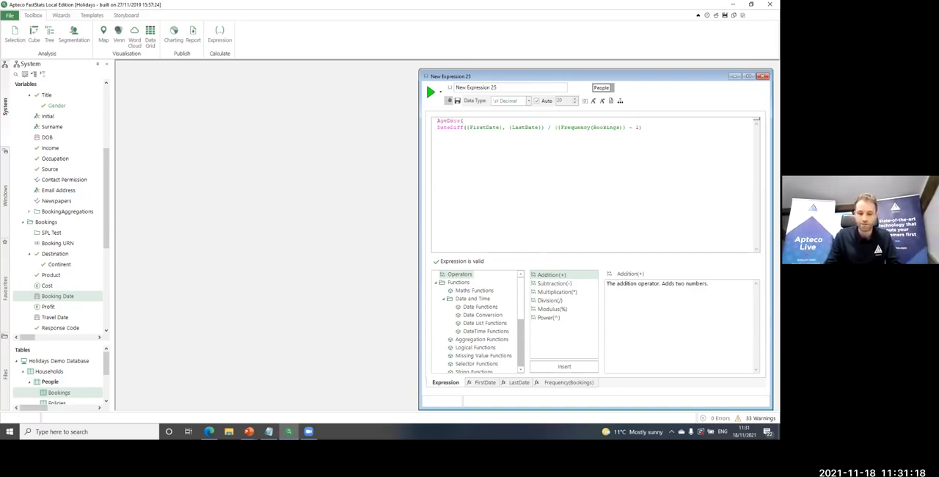
text({)
key(Down)
key(Down)
key(Return)
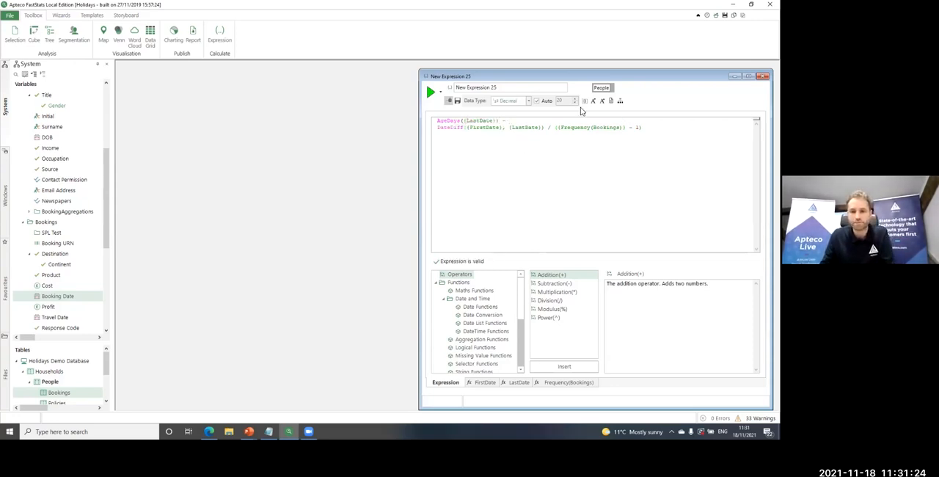
drag(521, 89, 454, 88)
text(Churn)
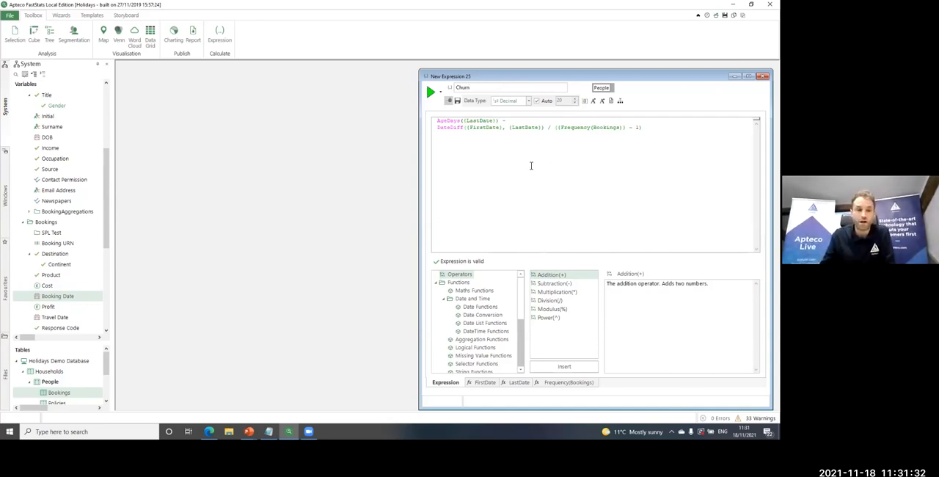
Create a new People selection and add Number Of Bookings from BookingAggregations with the range > 1
drag(15, 33, 122, 76)
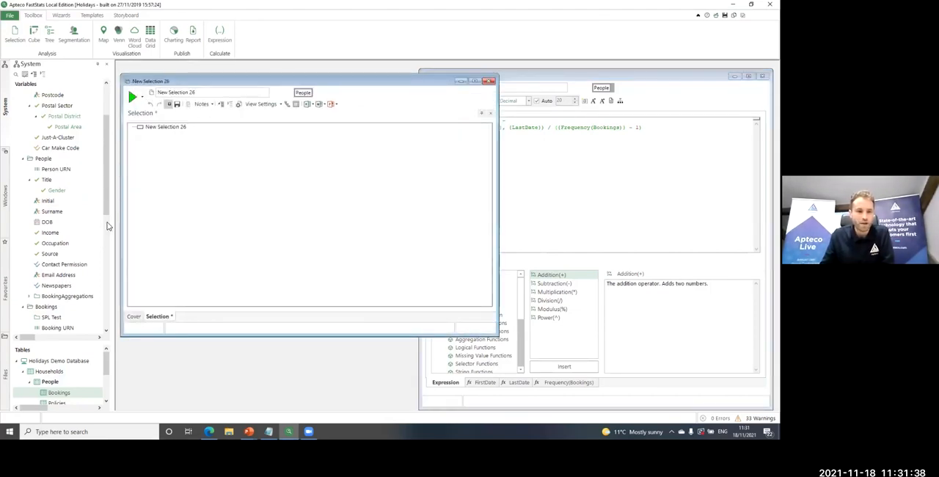
scroll(108, 226, down, 1)
click(30, 272)
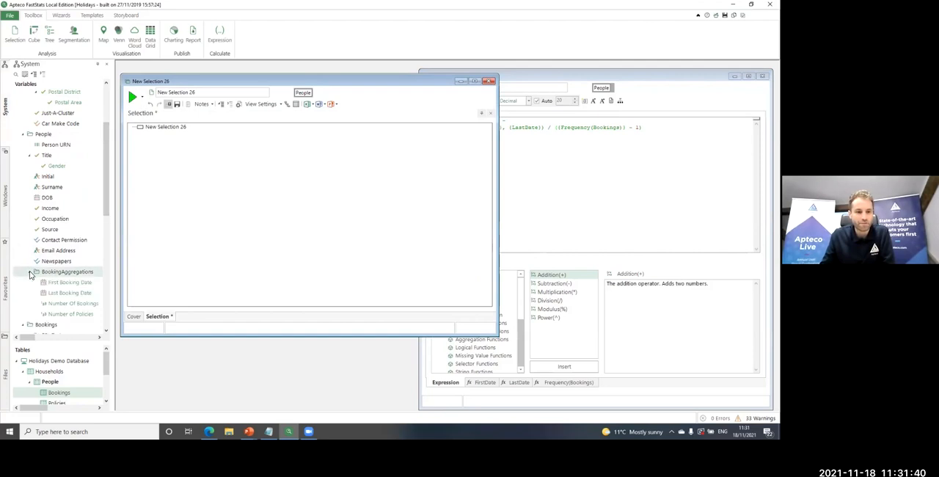
drag(69, 303, 266, 203)
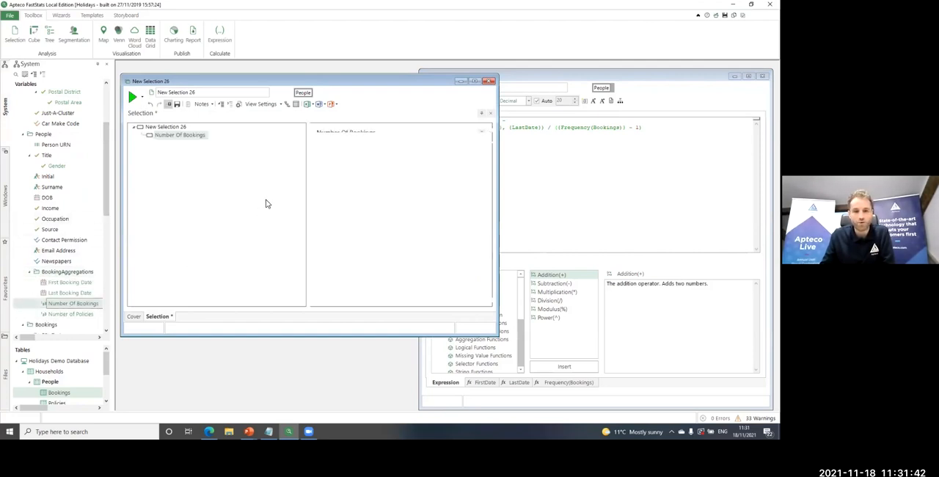
text(>1)
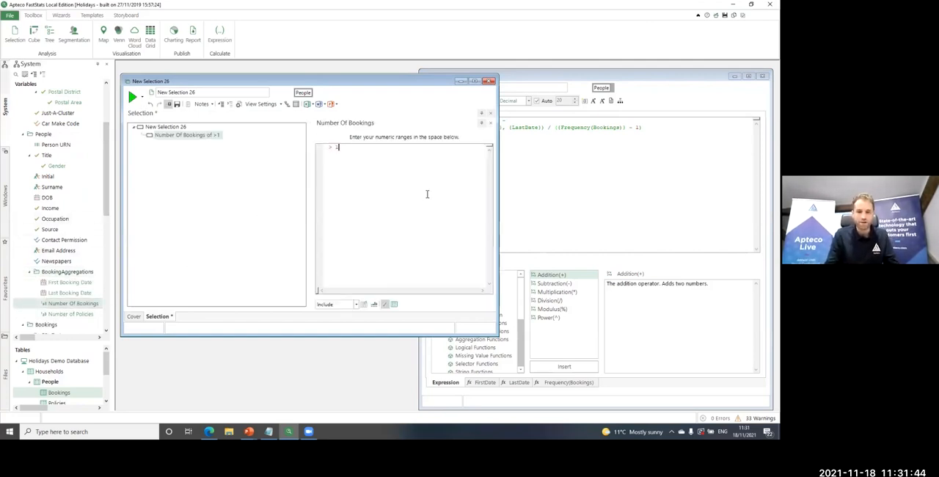
Add the Churn expression to the selection alongside the bookings criterion, with the range -30 - 30
click(564, 197)
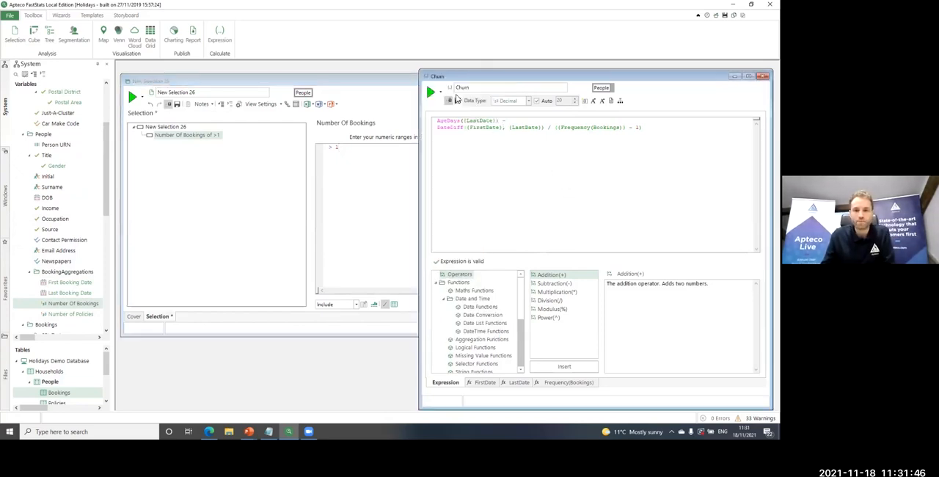
drag(450, 89, 248, 187)
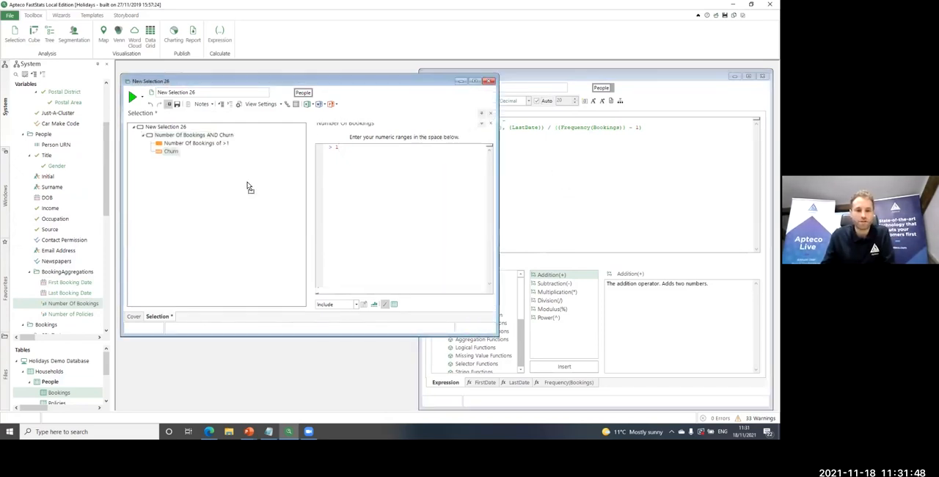
text(-30 - 30)
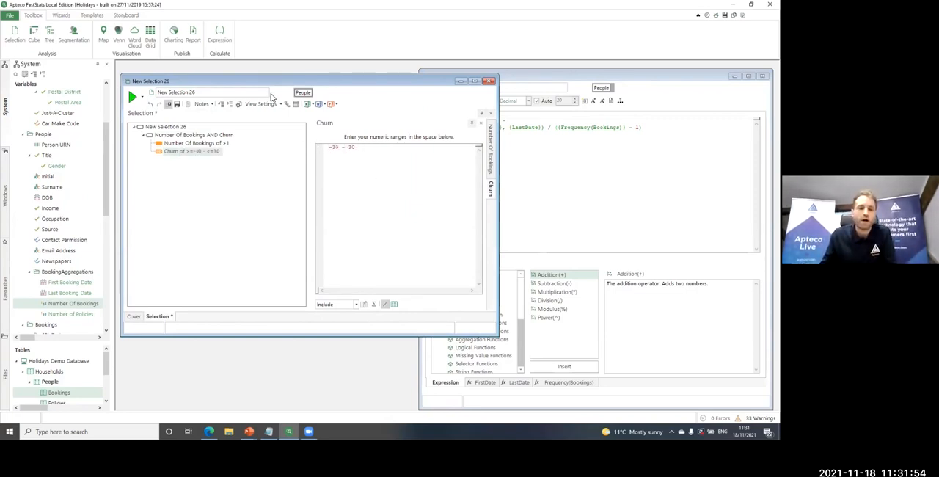
Apply the AggregationsExample data grid template to the selection, add the Churn expression as its last column, build the grid and select its second record
click(94, 14)
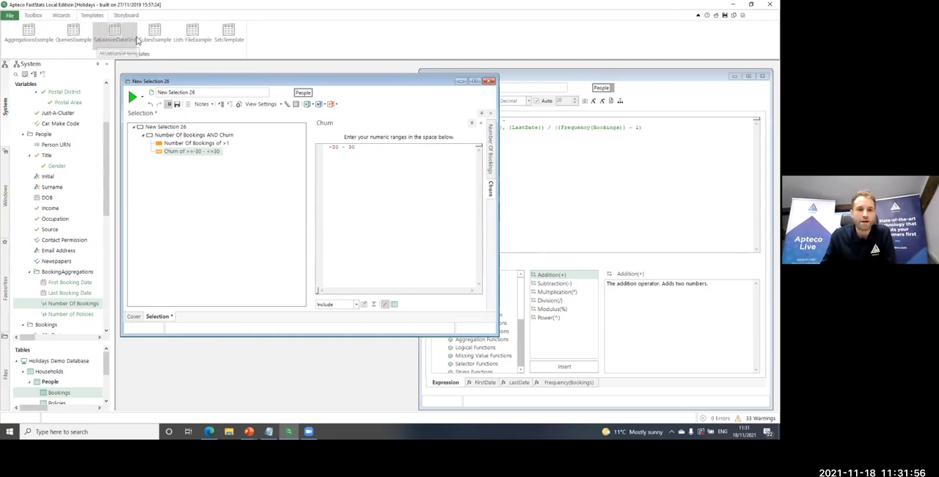
click(29, 33)
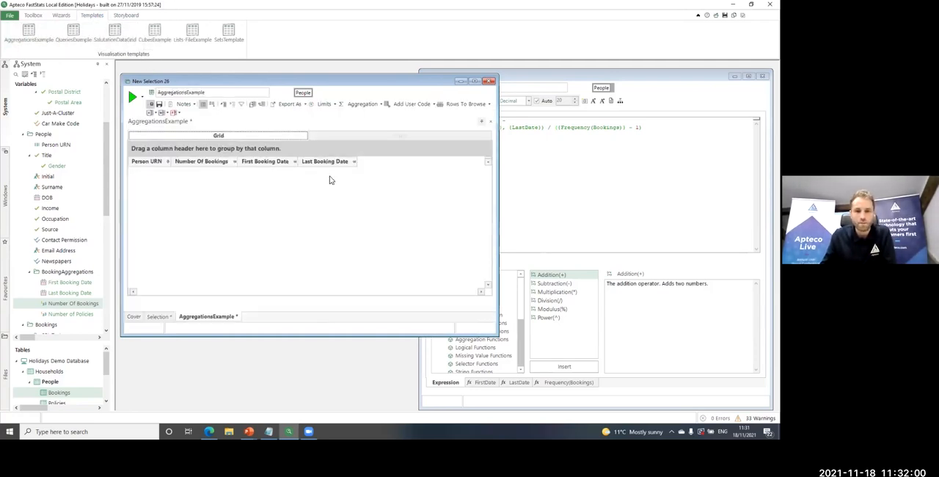
click(549, 172)
drag(313, 161, 314, 162)
click(134, 96)
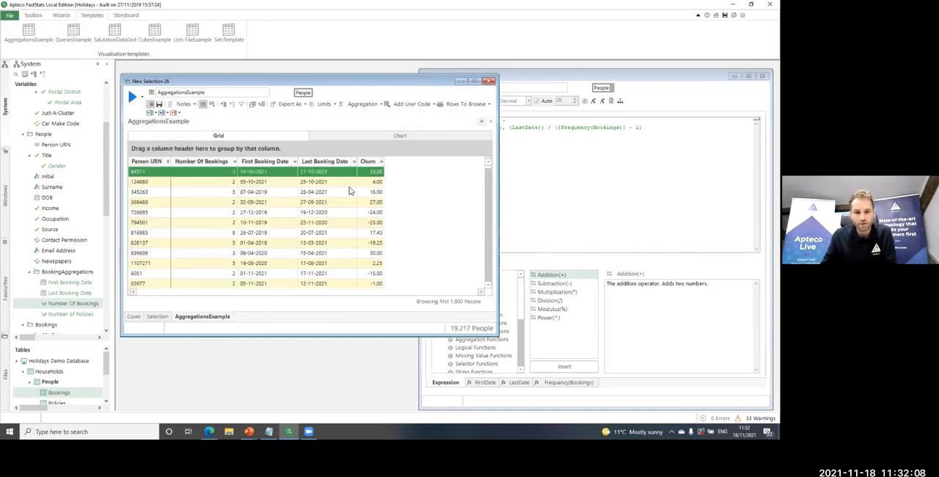
click(236, 182)
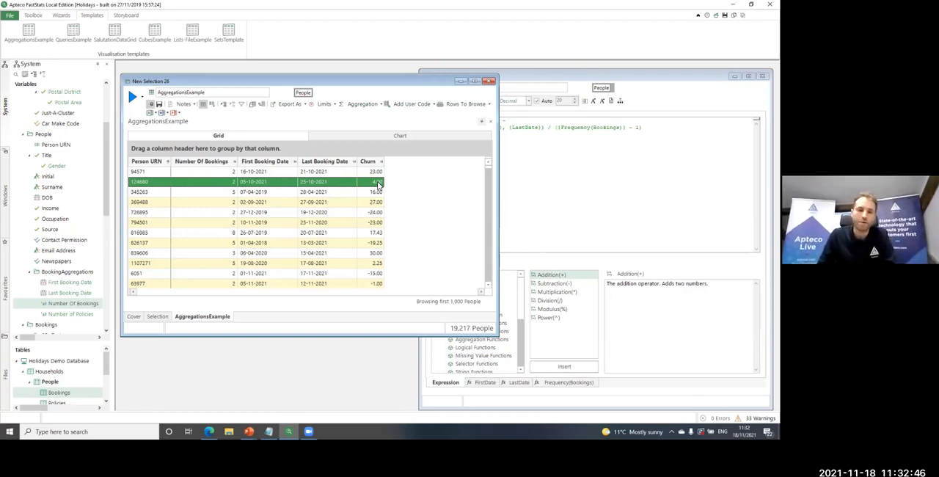
Close the selection window and the Churn expression window
click(489, 80)
click(390, 229)
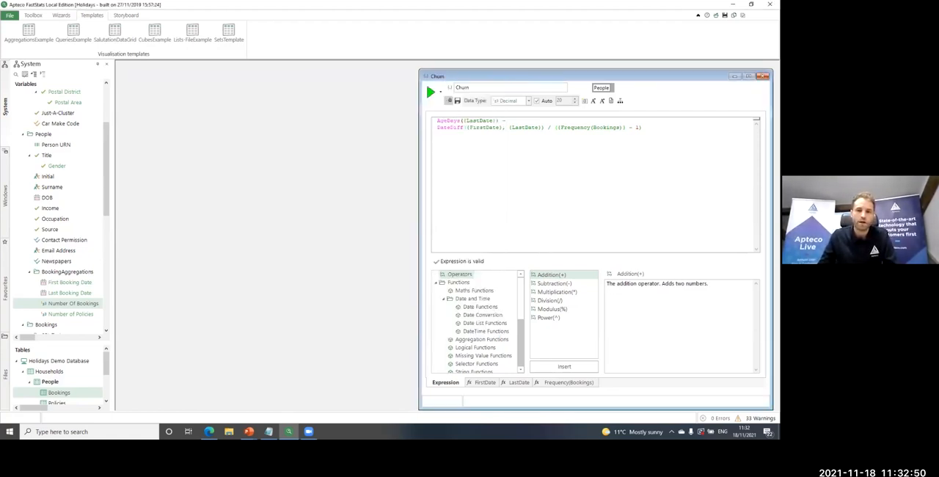
click(763, 76)
click(390, 229)
Switch to the PowerPoint slide show and advance to the "Using selections in expressions" slide, revealing its first two bullet points
key(super+Tab)
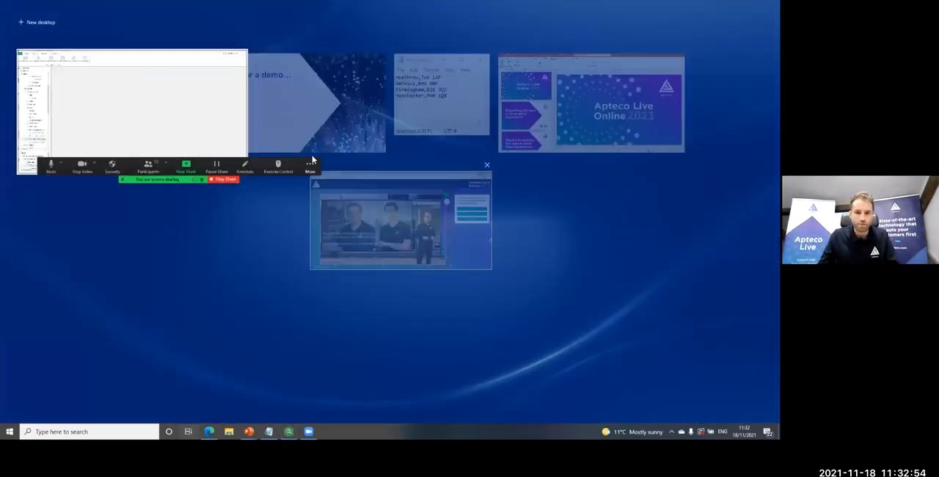
click(311, 135)
key(Right)
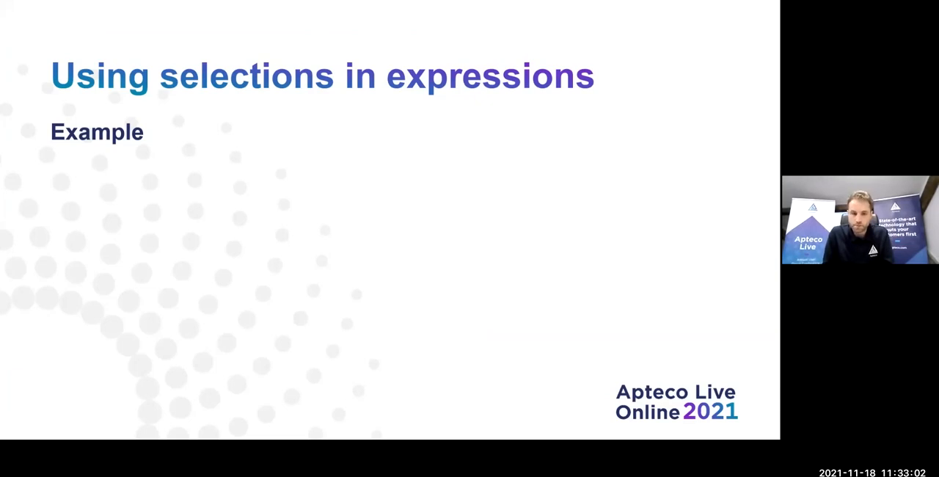
key(Right)
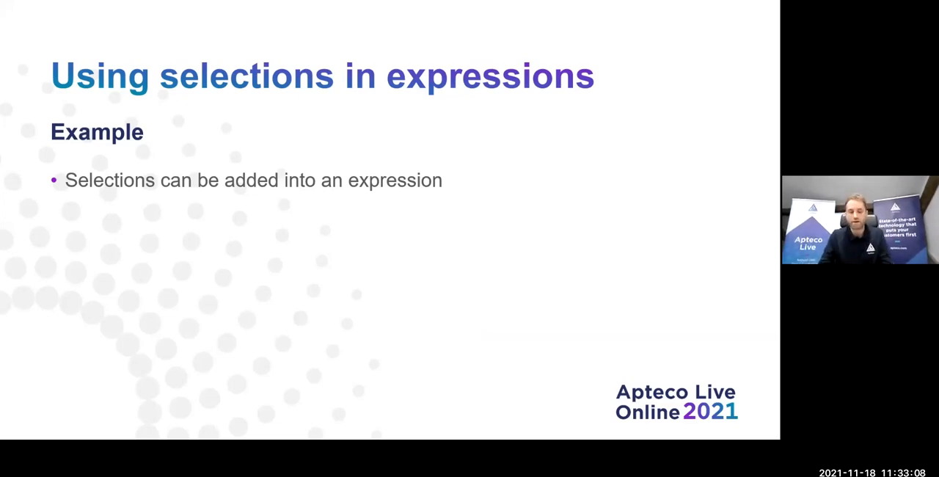
key(Right)
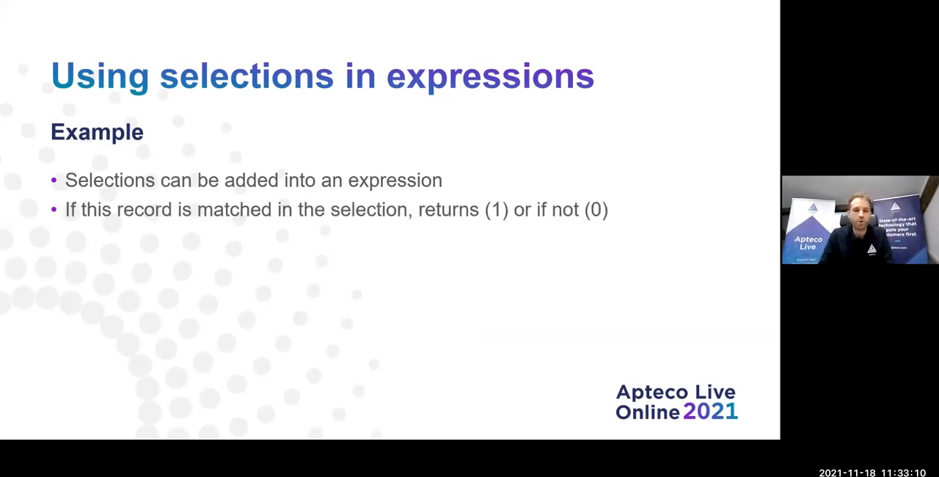